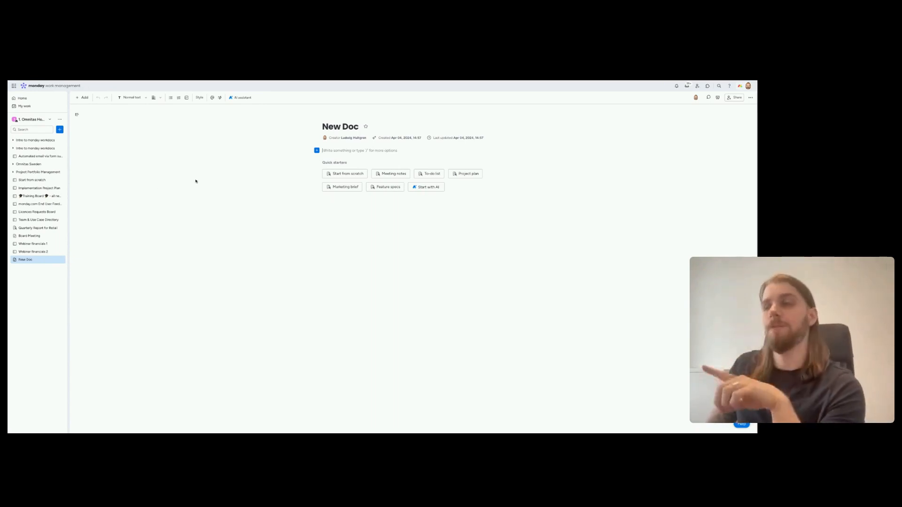
click(60, 130)
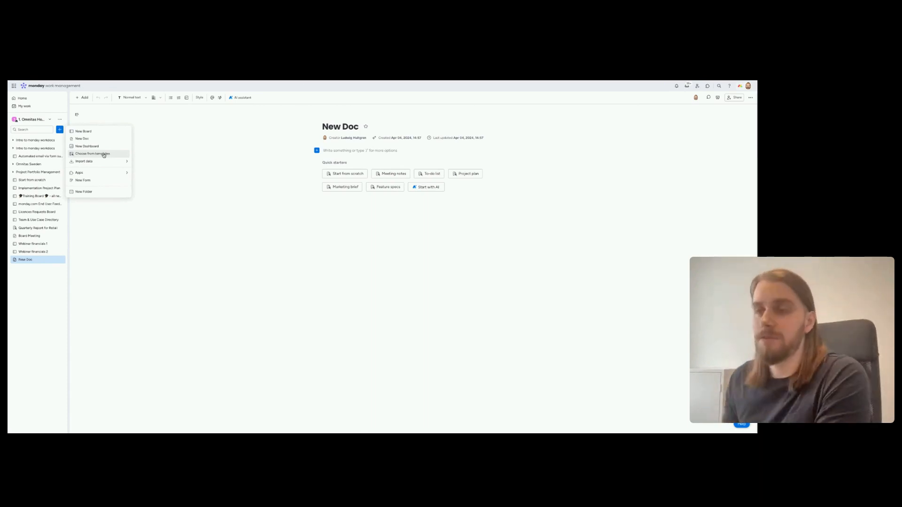
click(169, 137)
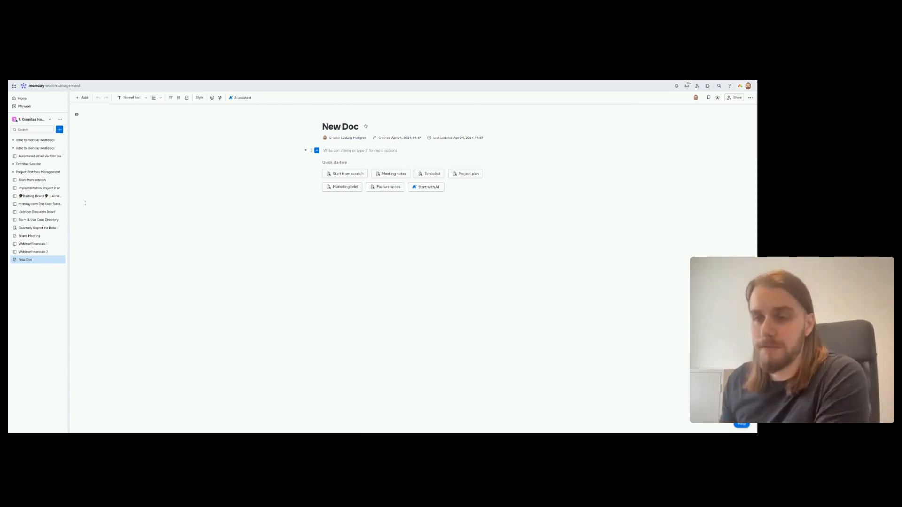
Open the Webinar financials 1 board and review the sections of the monday Doc attached to the first Q1 item.
click(32, 246)
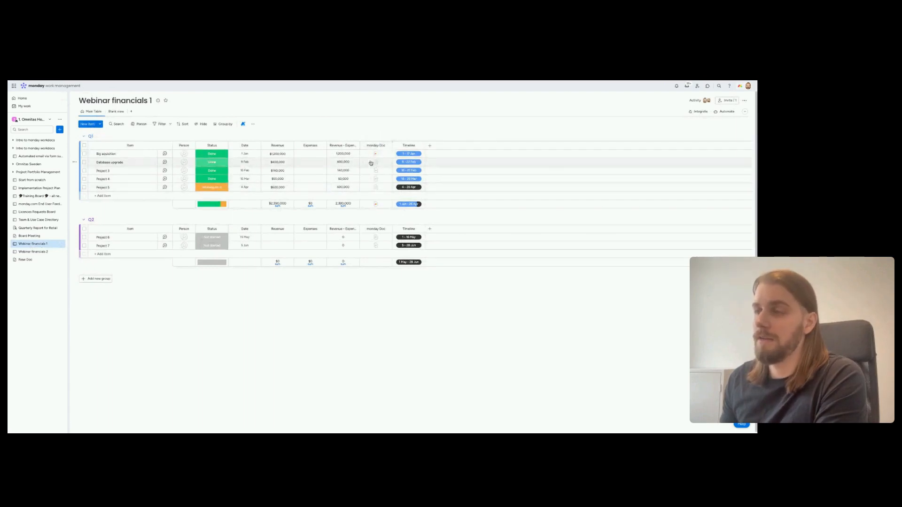
click(375, 154)
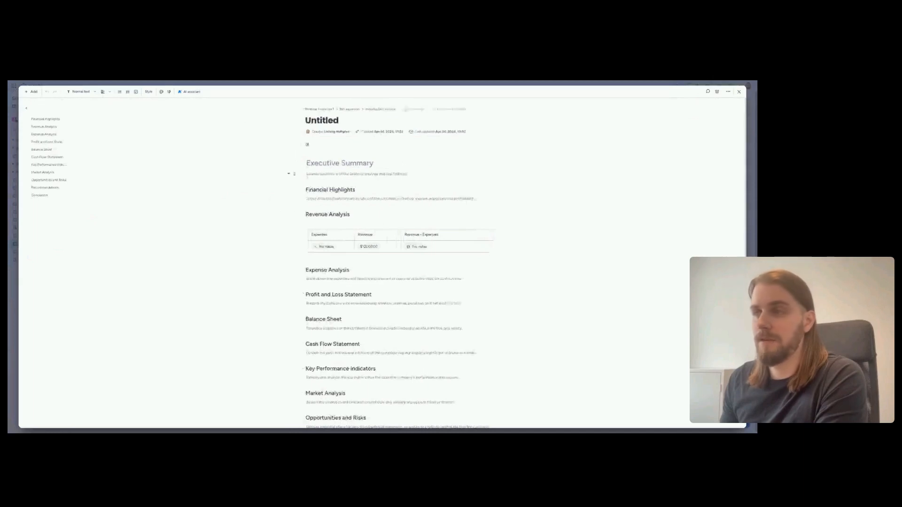
scroll(391, 254, down, 3)
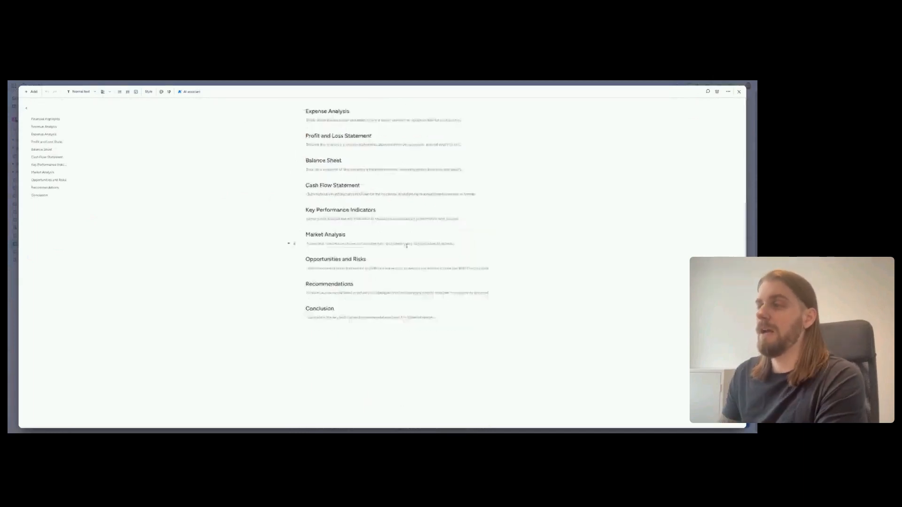
scroll(391, 254, up, 3)
click(739, 92)
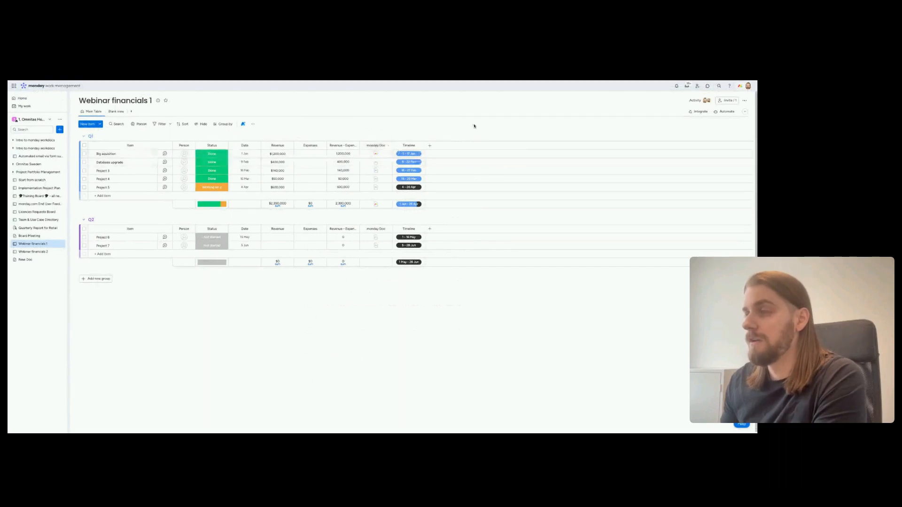
Reopen the first Q1 item's monday Doc, view its additional document options, and return to the board.
click(375, 155)
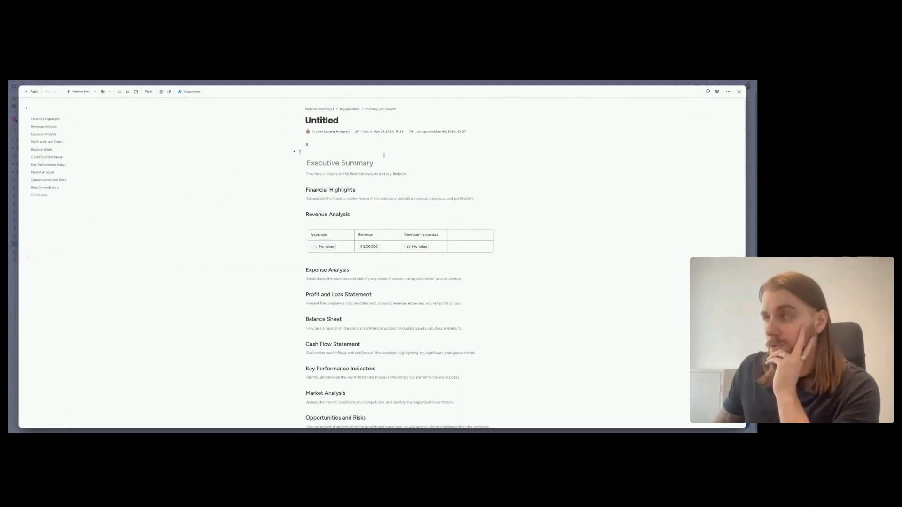
click(728, 91)
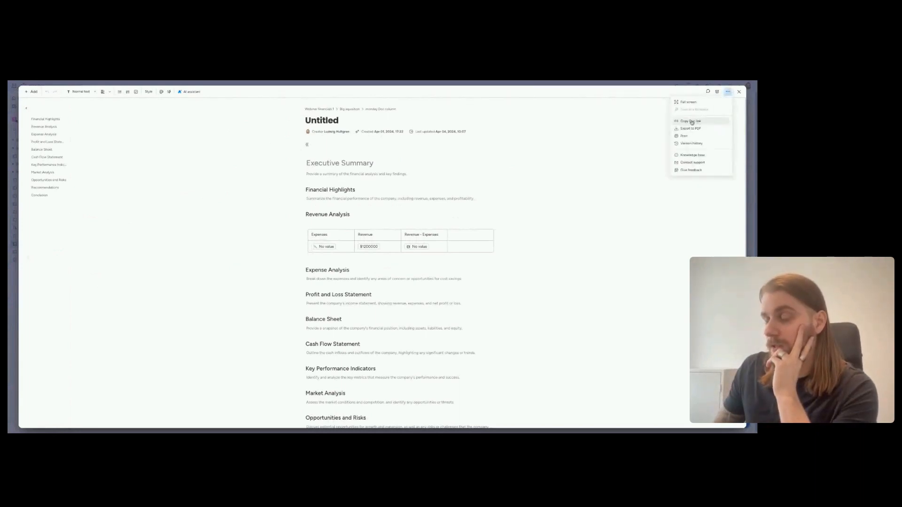
click(739, 92)
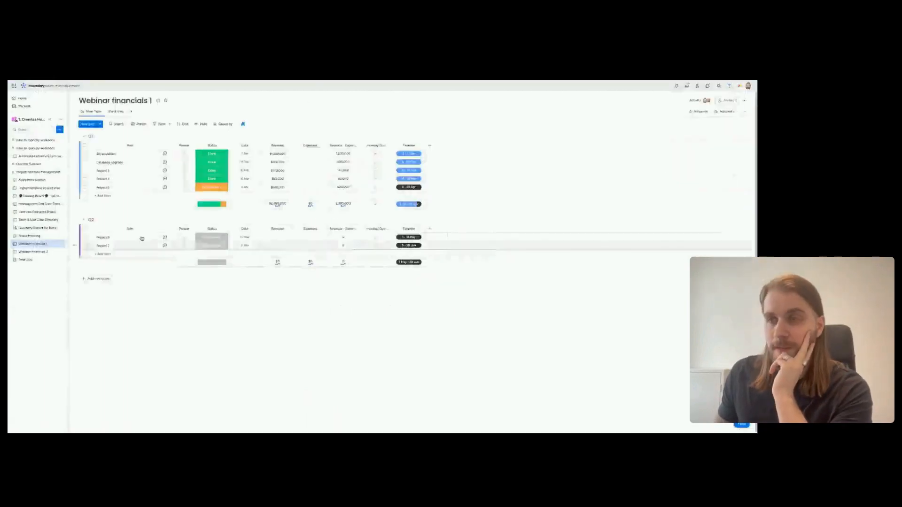
Create a new workspace doc named "Webinar Doc" with Main privacy.
click(60, 129)
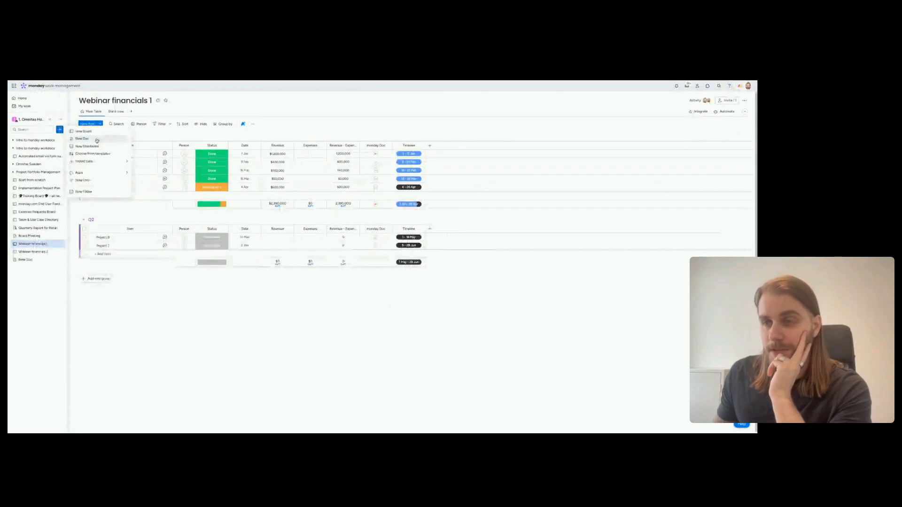
click(82, 139)
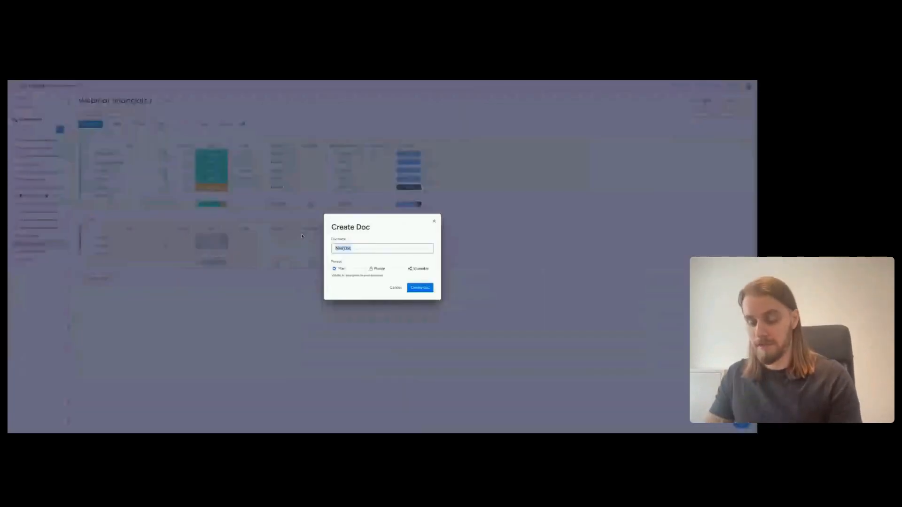
text(Webina)
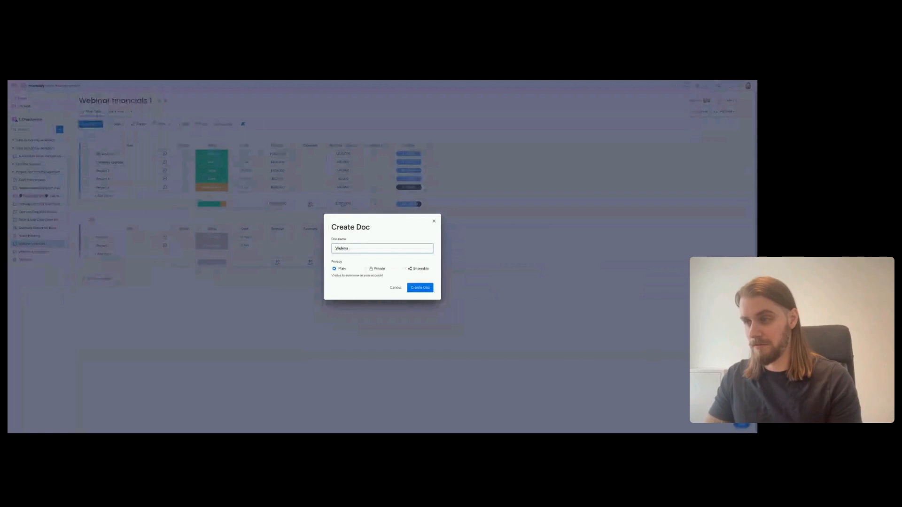
text(r Doc)
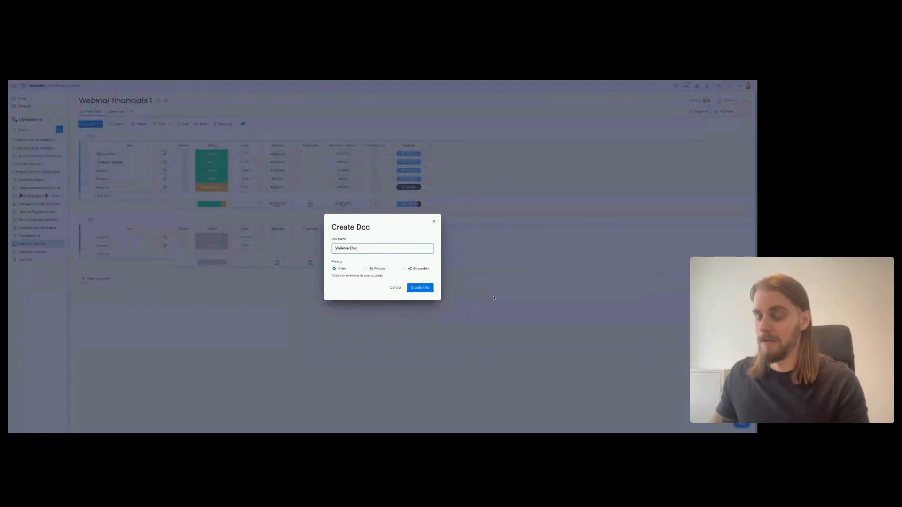
click(420, 291)
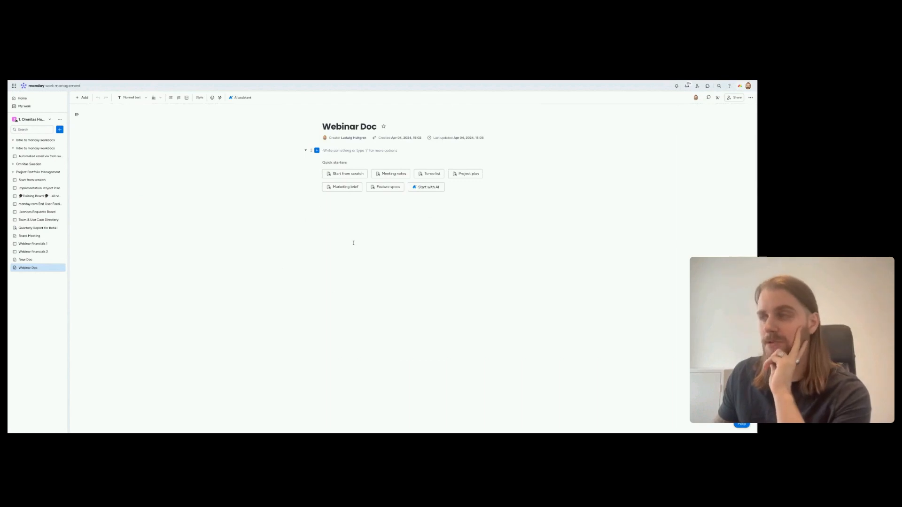
Preview the Meeting notes, To-do list and Project plan quick starters for the empty Webinar Doc.
mouse_move(382, 174)
mouse_move(424, 176)
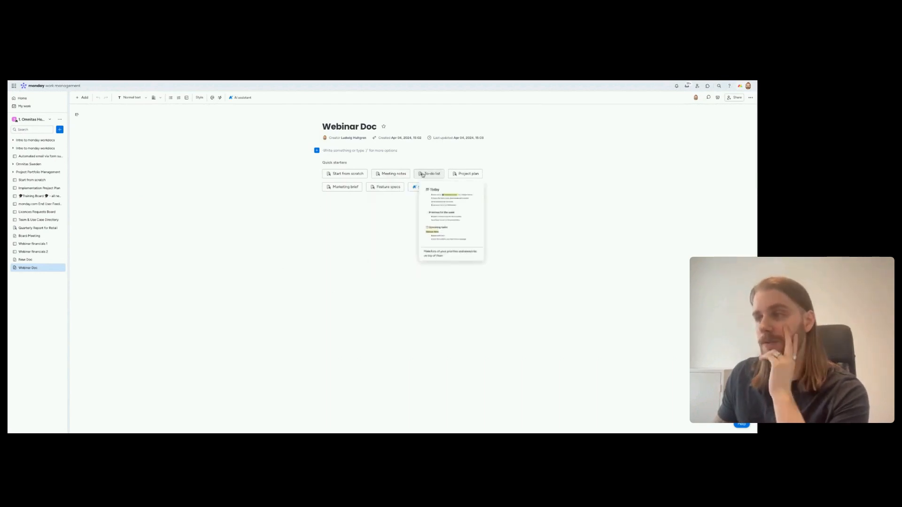
mouse_move(463, 176)
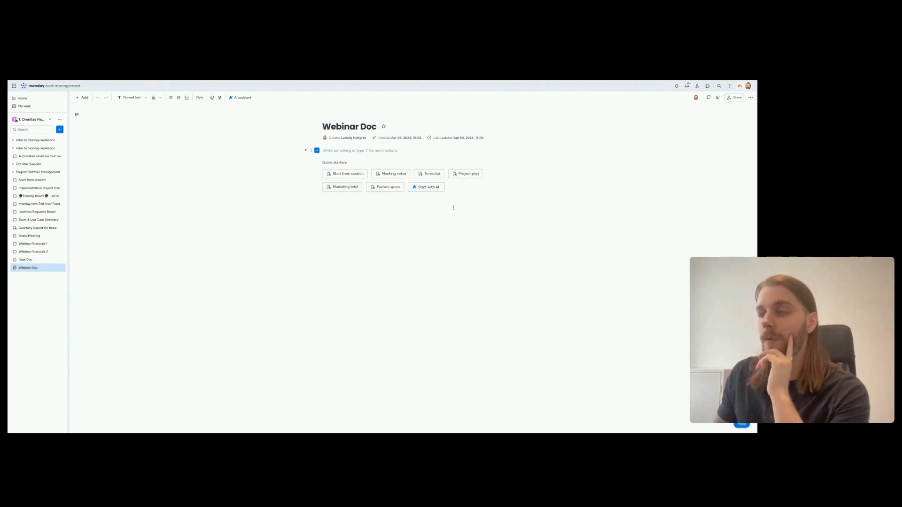
Generate an AI template in Webinar Doc for a strategic plan for q1 this year, with focus on expansion within the retail business.
click(426, 189)
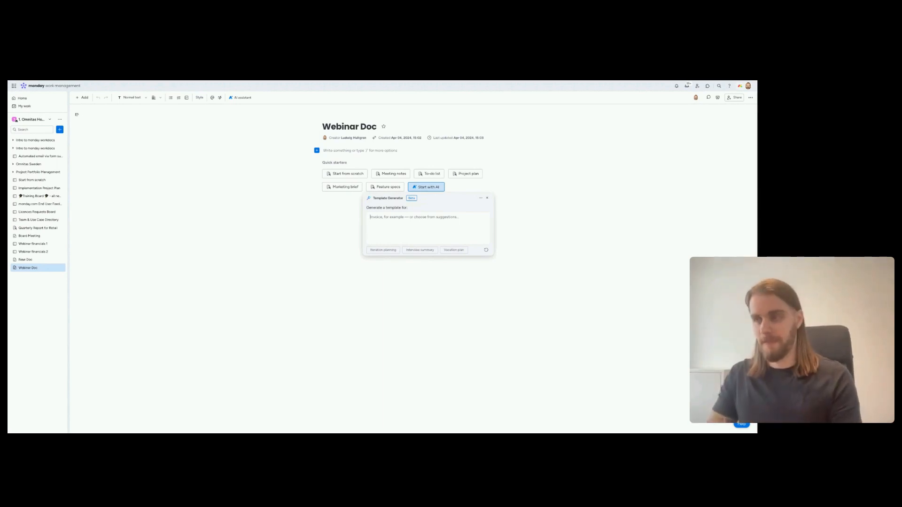
text(G1)
key(BackSpace)
key(BackSpace)
key(BackSpace)
text(Strategic Plan for q1 t)
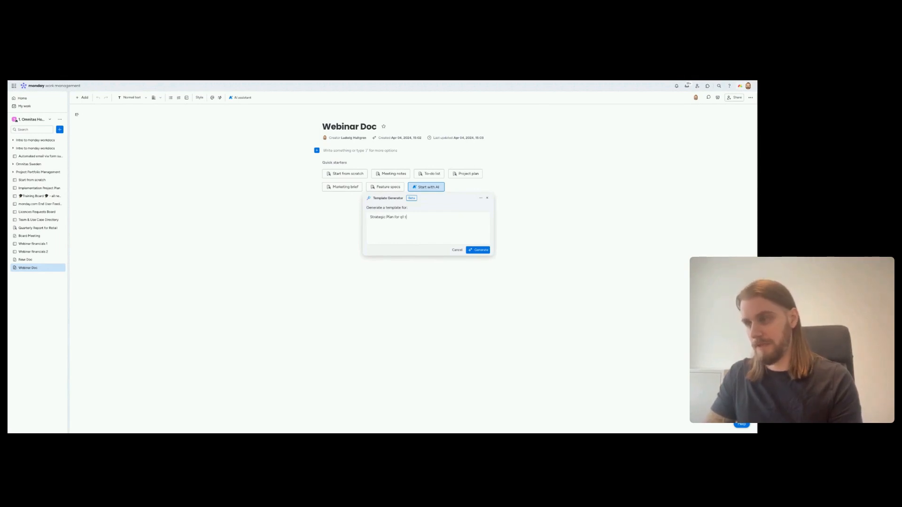
text(his year.)
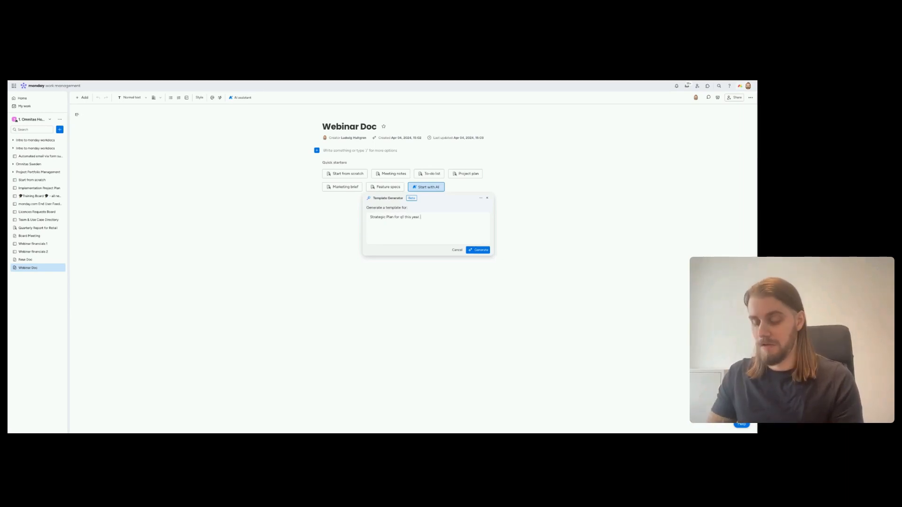
text(Wilh focus on)
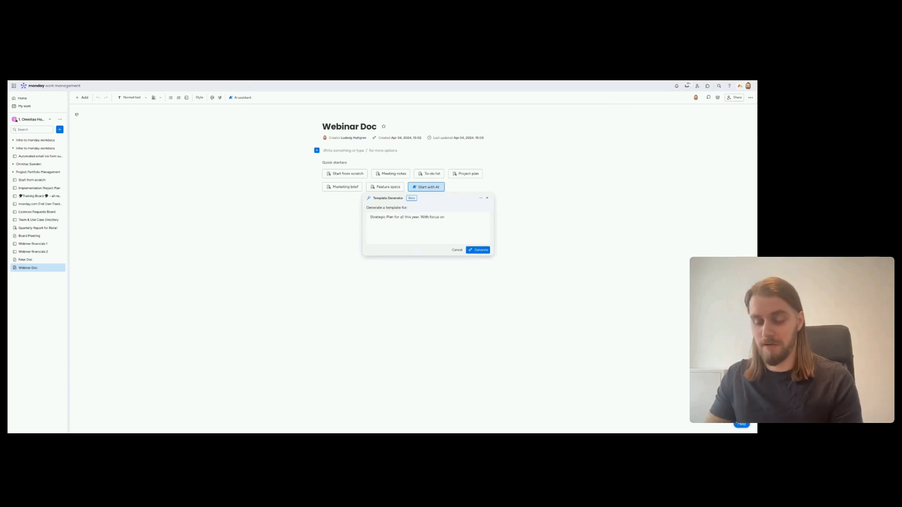
text( Expansion a)
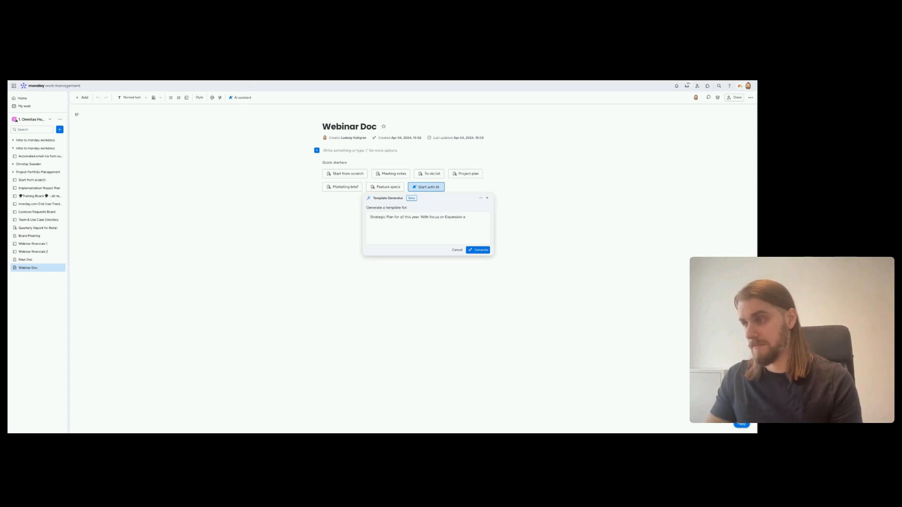
text( within our rea)
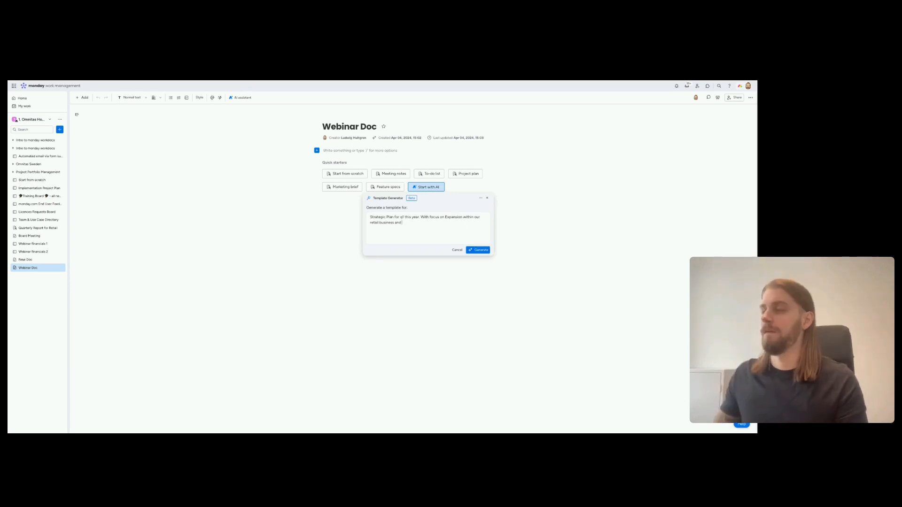
click(477, 250)
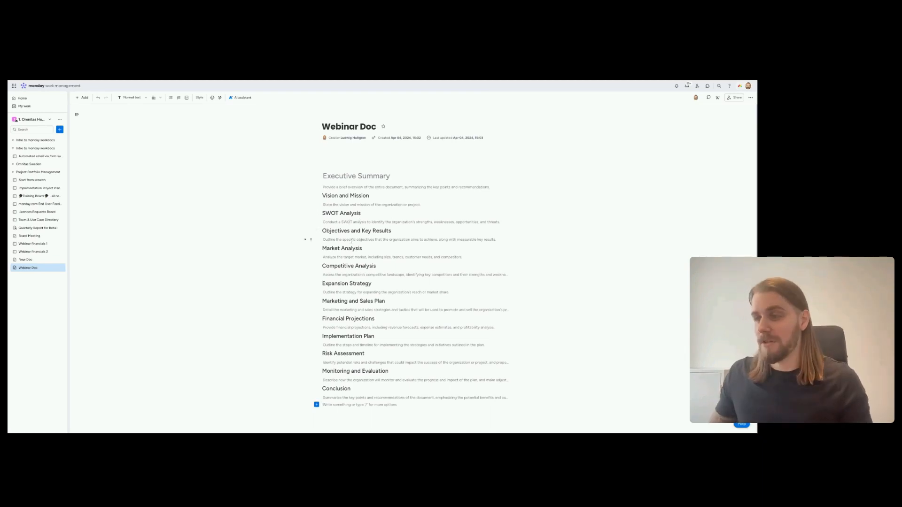
Review the generated sections of Webinar Doc from Executive Summary through Conclusion.
scroll(344, 271, down, 1)
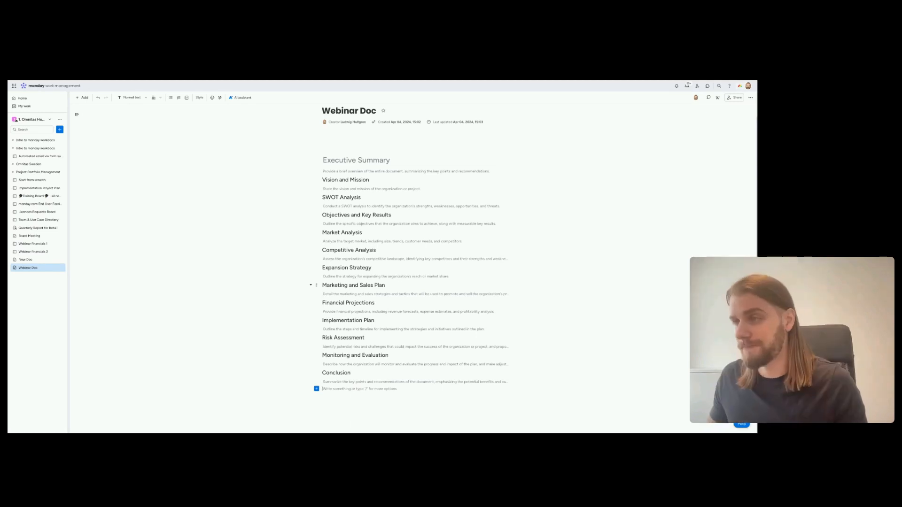
scroll(374, 264, down, 2)
scroll(374, 264, up, 3)
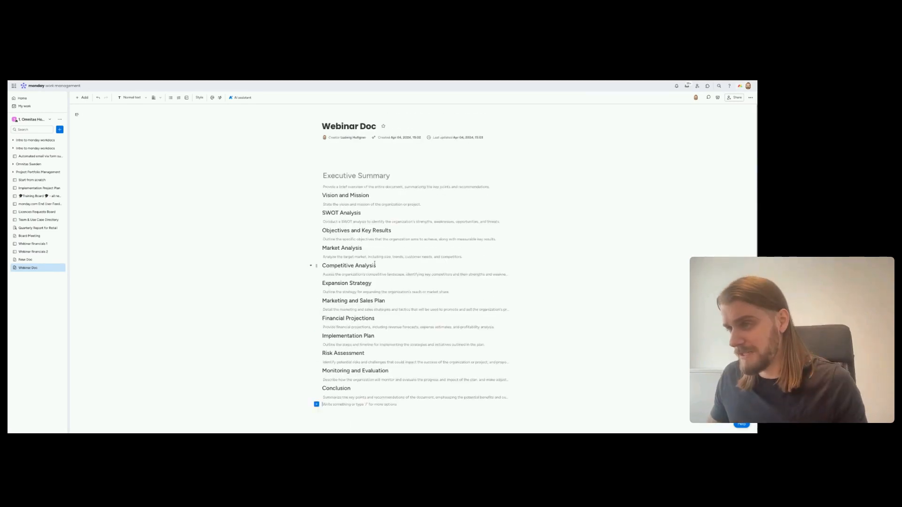
click(42, 267)
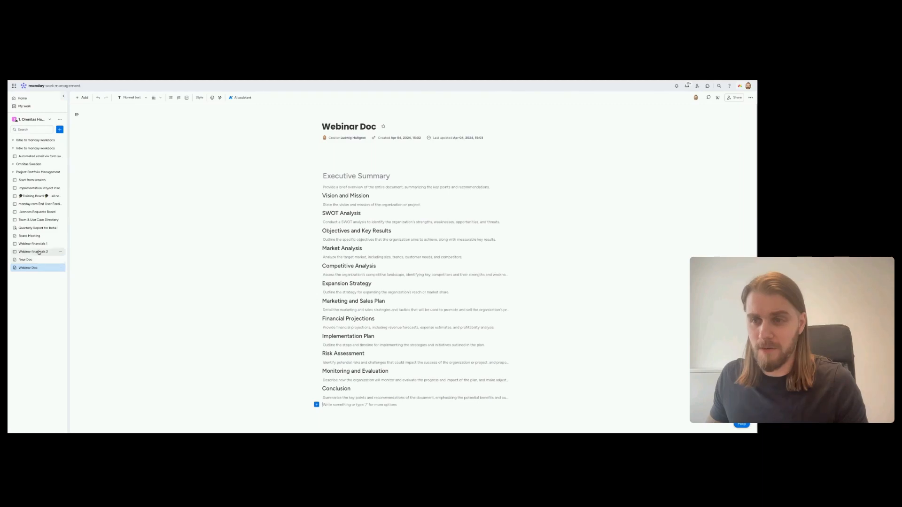
Open the Board Meeting doc and insert today's date as a dynamic value under the Date heading.
click(35, 239)
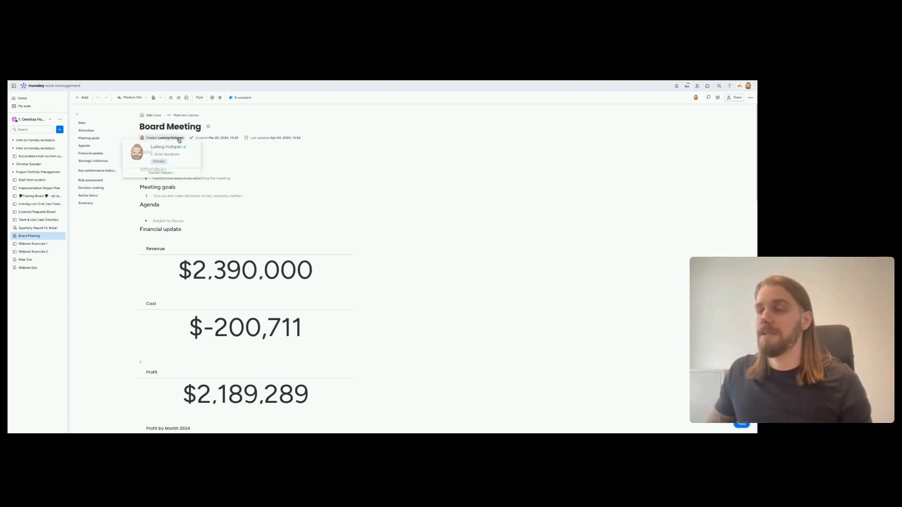
mouse_move(156, 141)
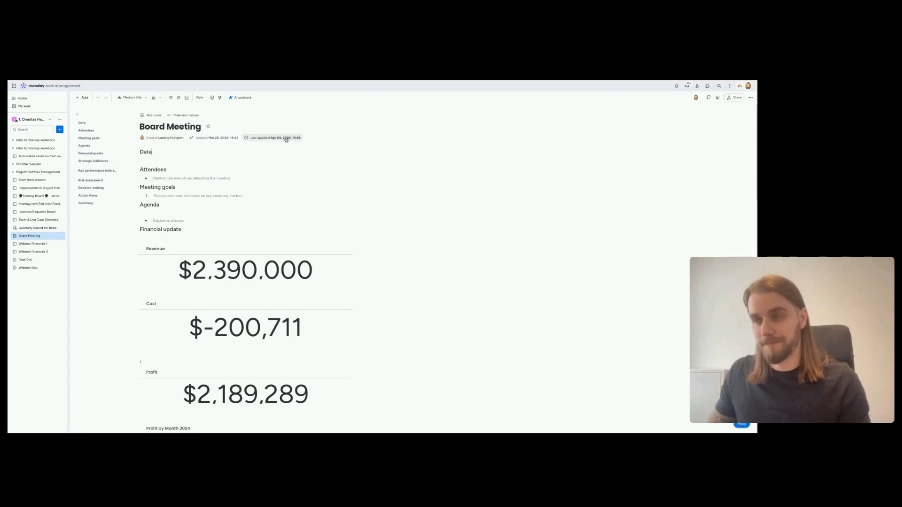
click(152, 159)
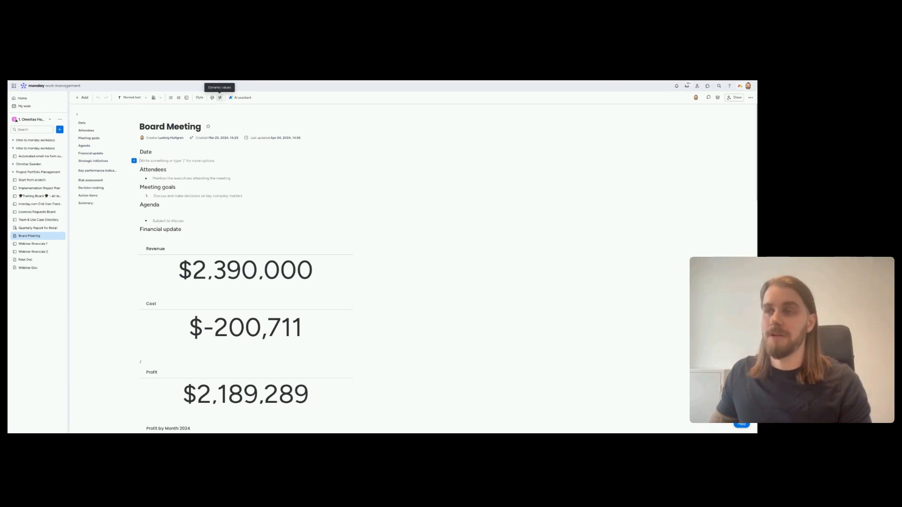
click(219, 97)
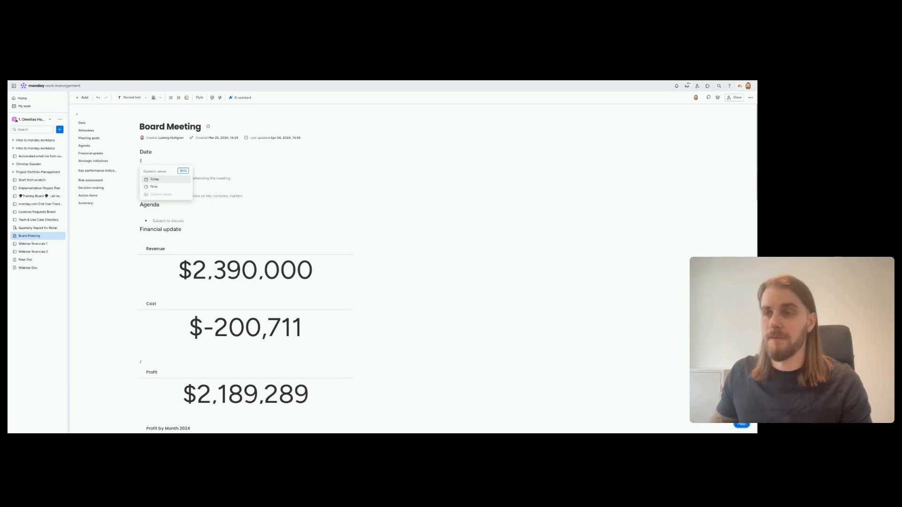
click(162, 180)
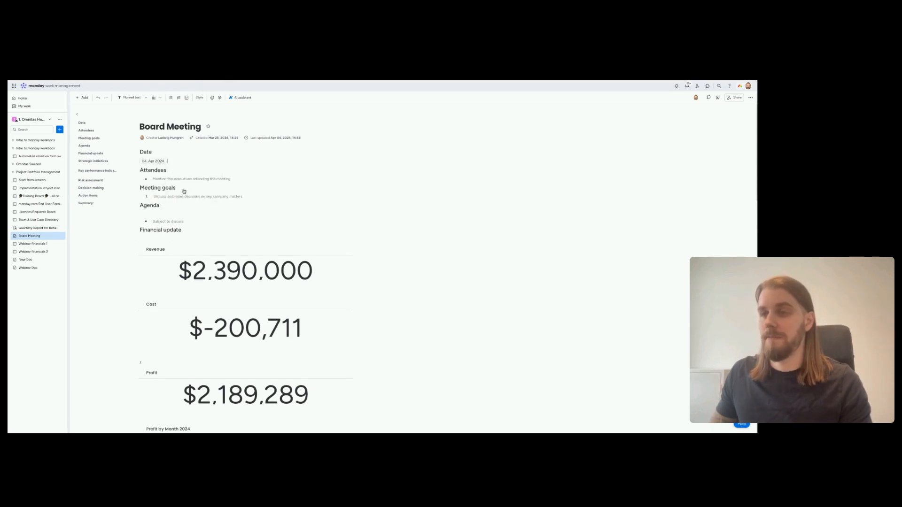
Add the current time as a dynamic value beside the date, and check the column values option.
click(219, 98)
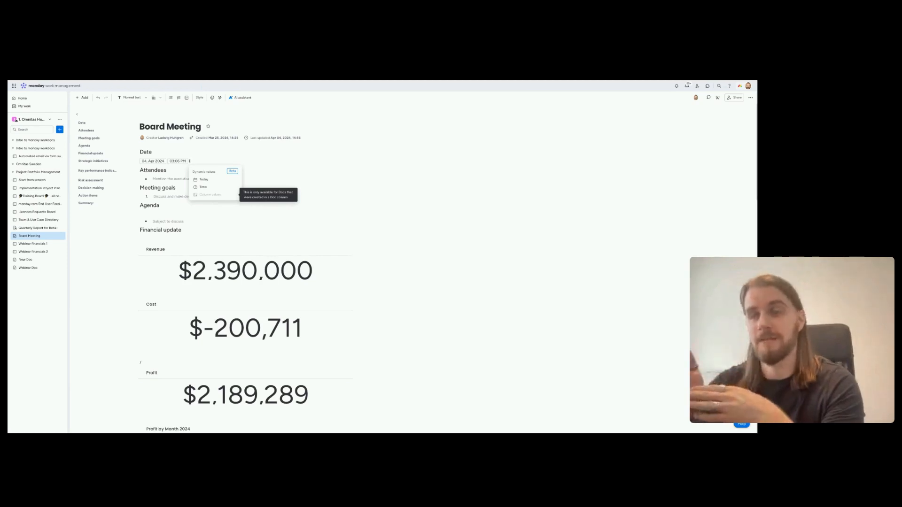
click(334, 113)
click(190, 164)
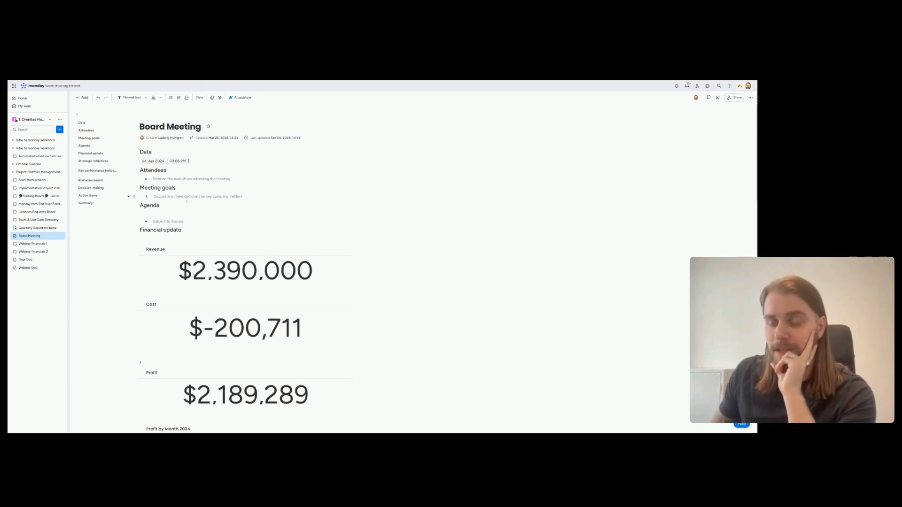
In the first Q1 item's doc on the Webinar financials 1 board, re-insert the Revenue column value in the Revenue Analysis table.
click(33, 244)
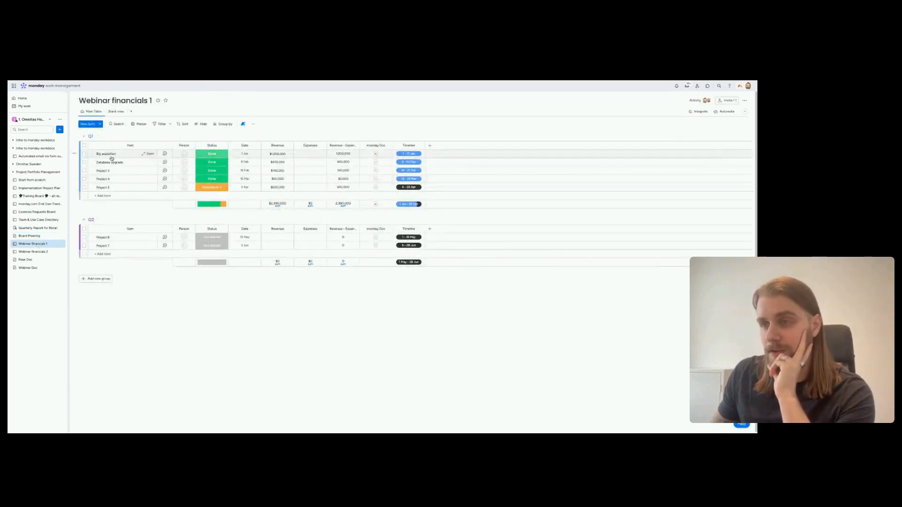
click(377, 154)
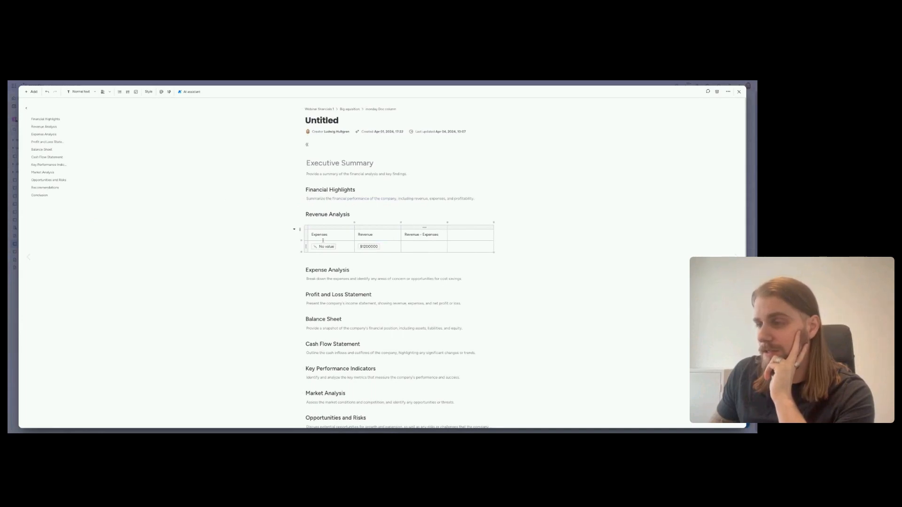
click(385, 247)
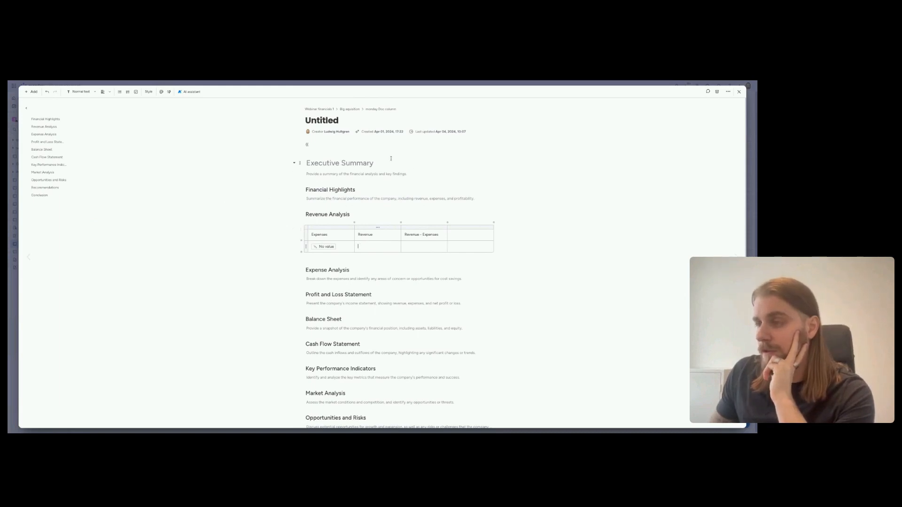
click(169, 93)
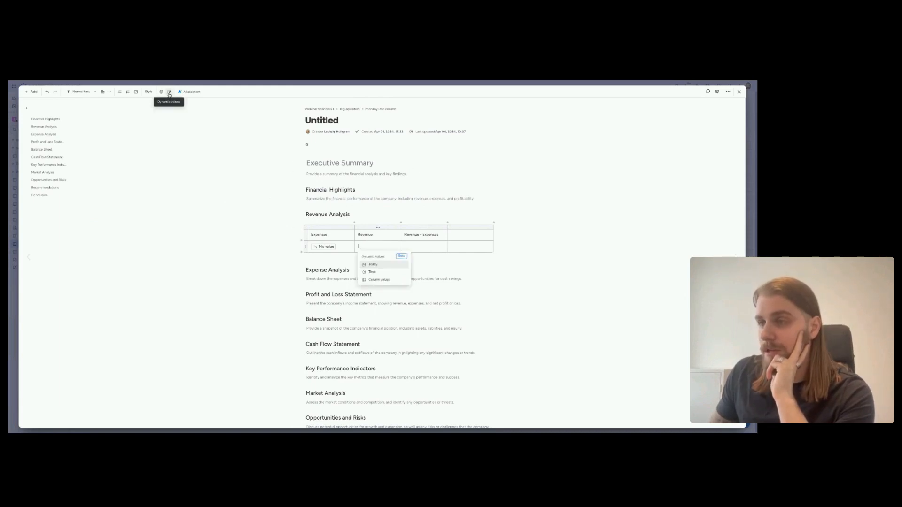
click(386, 280)
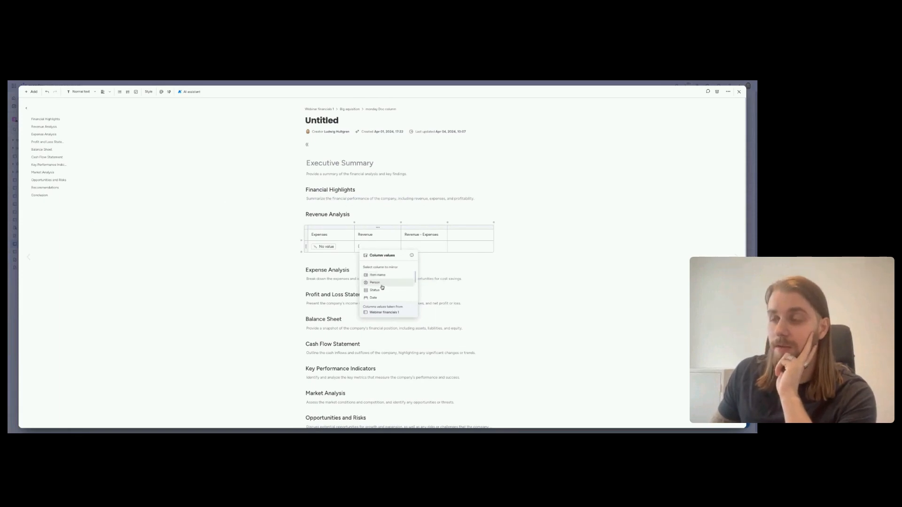
scroll(393, 281, down, 3)
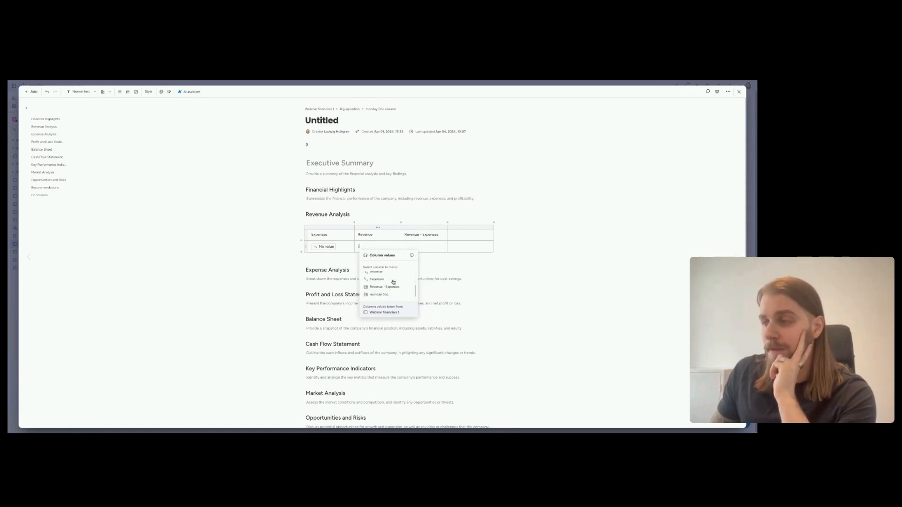
scroll(392, 294, up, 2)
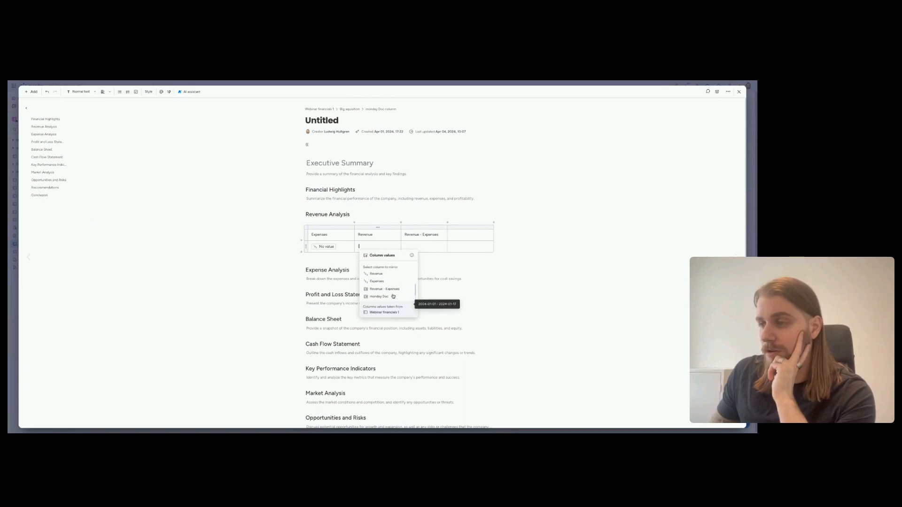
click(390, 284)
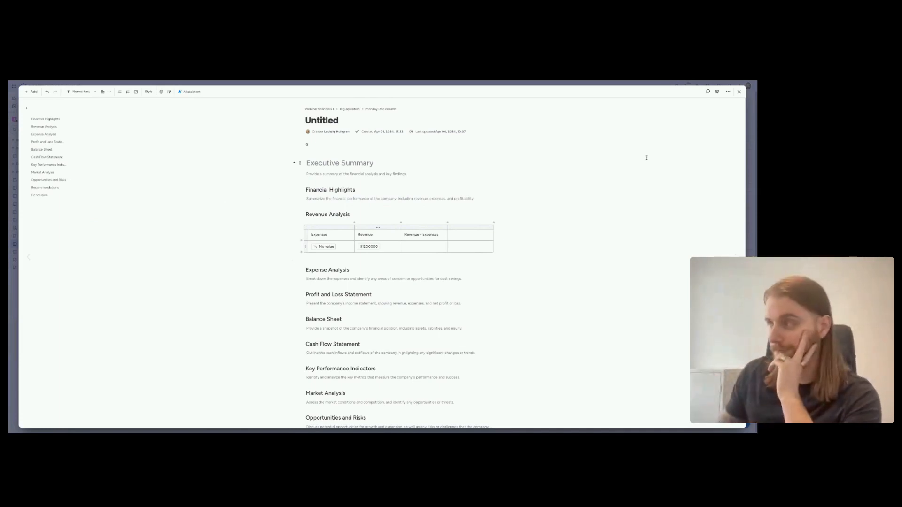
click(739, 92)
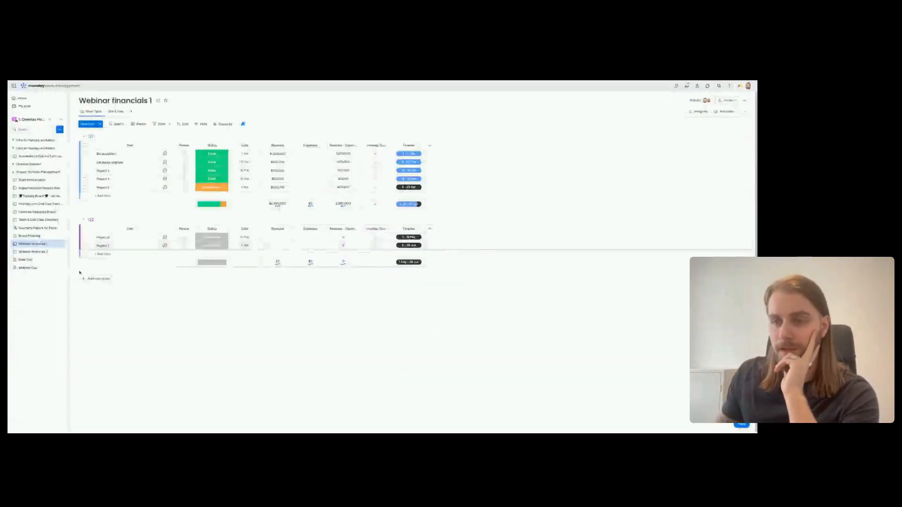
Open the Board Meeting doc and check which people and teams can be mentioned under the Attendees heading.
click(36, 236)
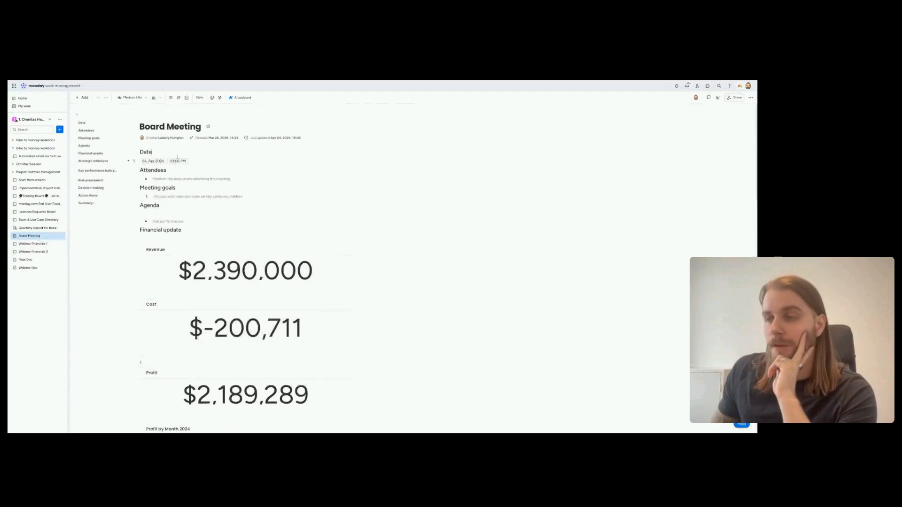
click(187, 179)
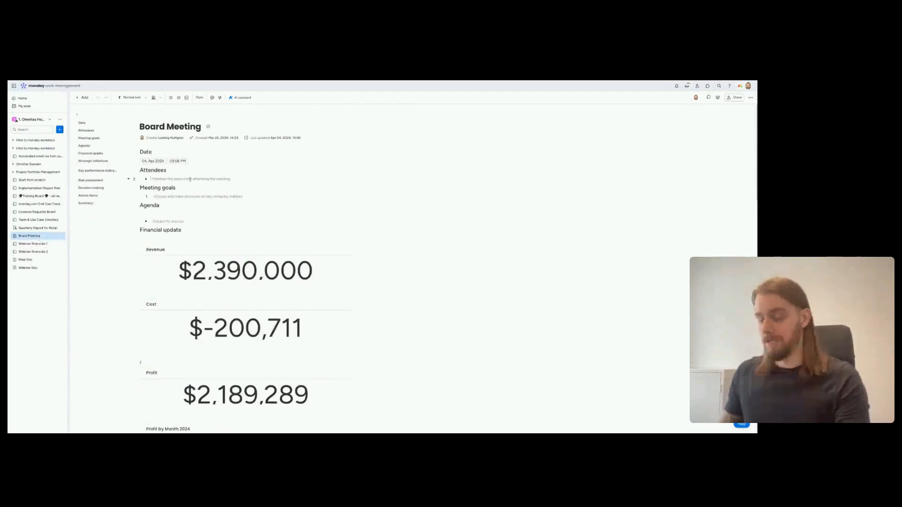
text(@)
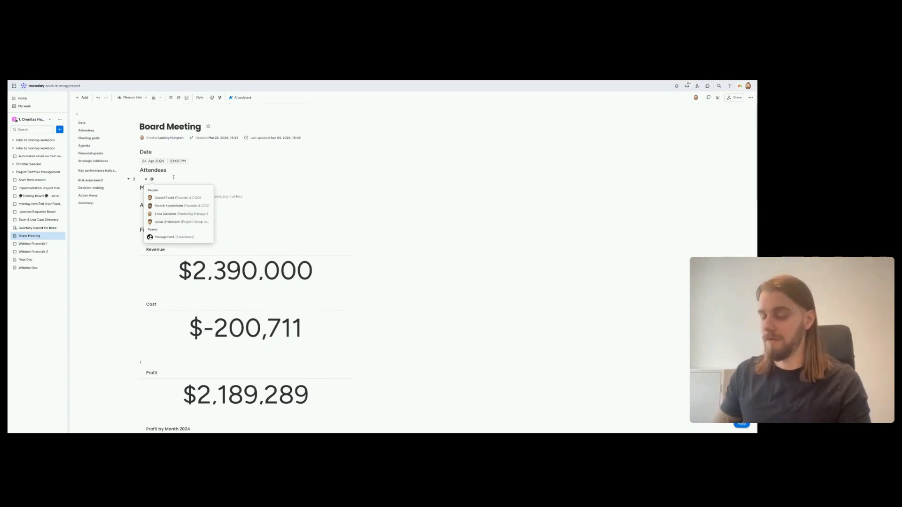
key(BackSpace)
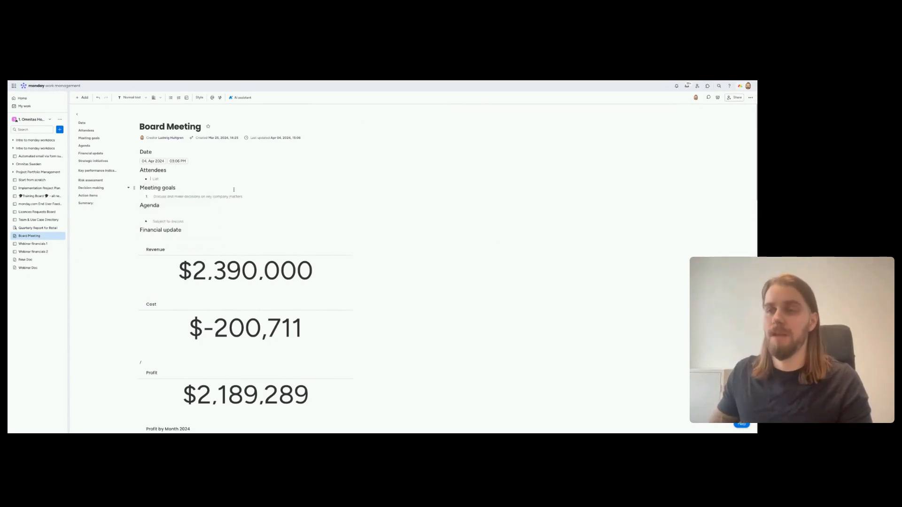
Examine the Financial update number widgets, including the settings of the Profit widget.
scroll(187, 199, down, 1)
scroll(188, 198, down, 1)
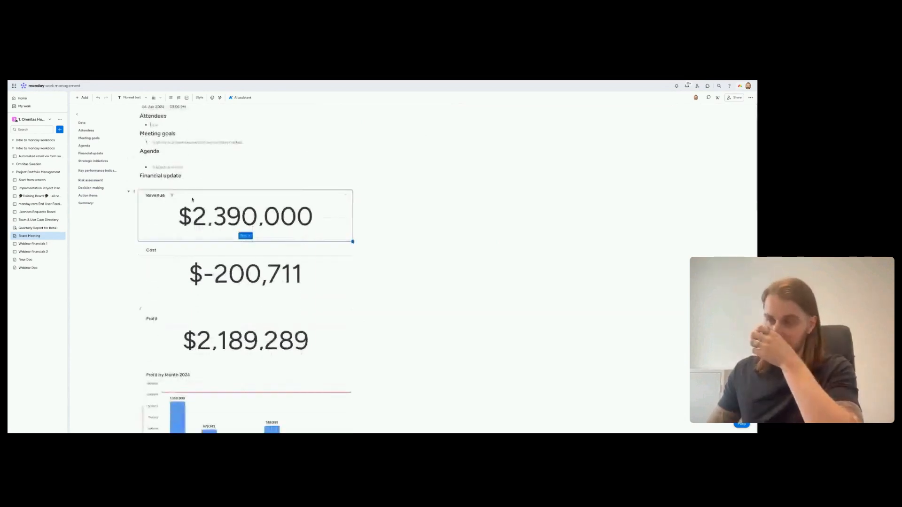
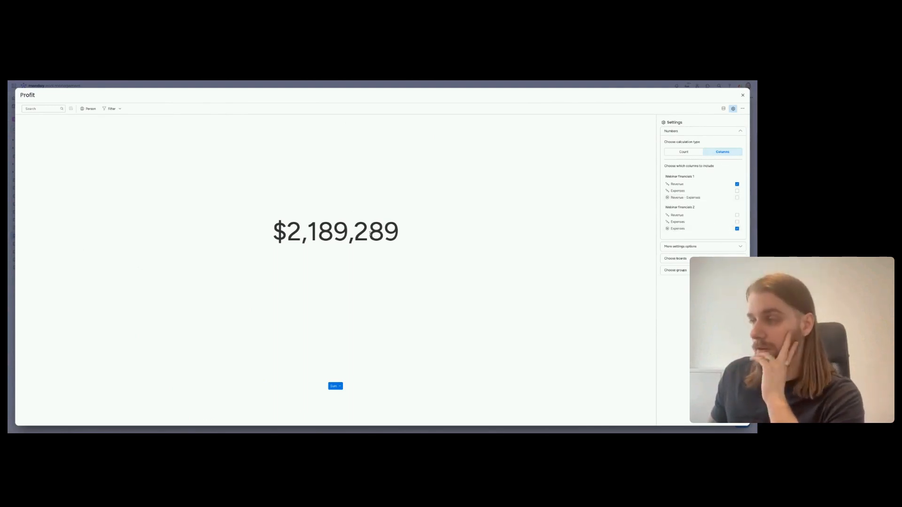
click(741, 96)
Widen the Profit by Month 2024 chart so it extends well beyond the Profit widget above it.
scroll(384, 256, down, 3)
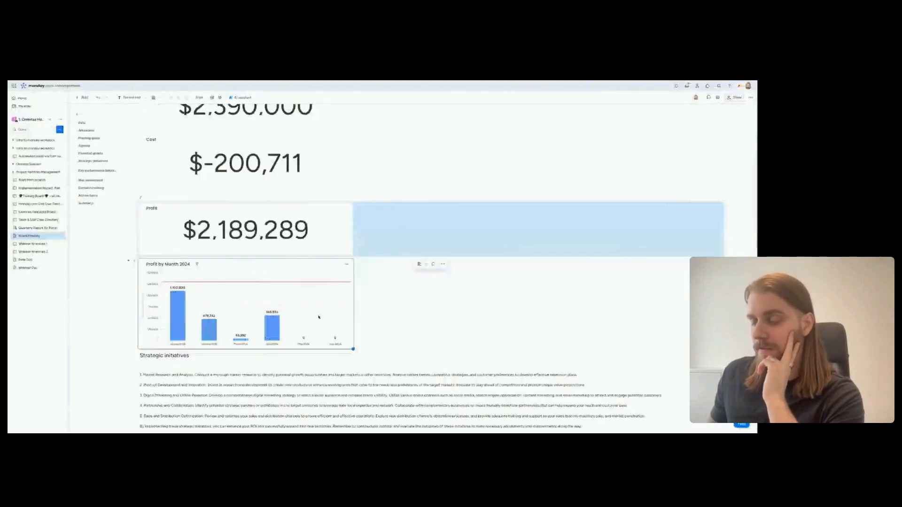
drag(353, 350, 584, 346)
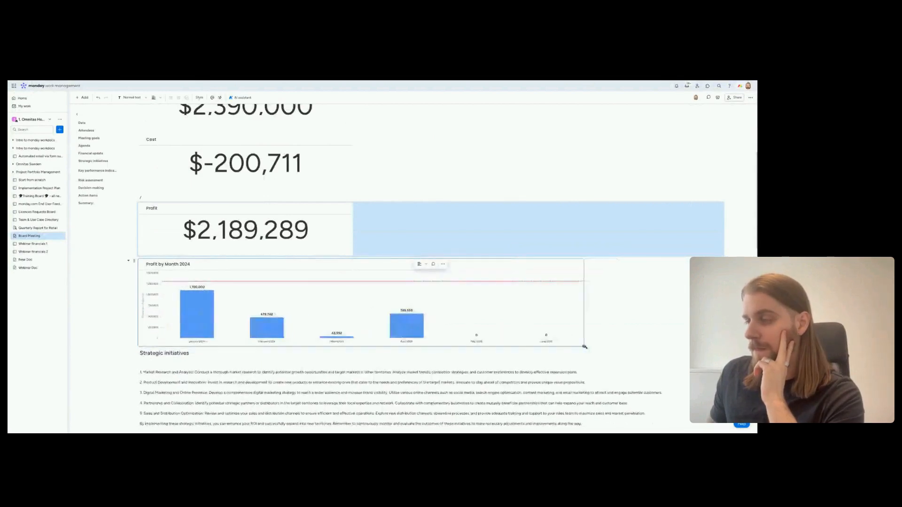
click(649, 334)
scroll(406, 301, down, 1)
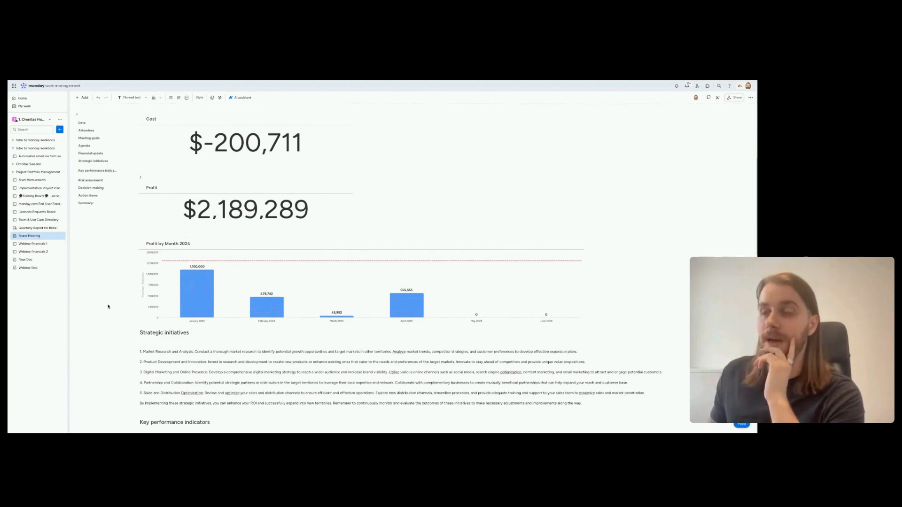
Examine the chart type, X axis and Y axis settings of the Profit by Month 2024 chart.
click(576, 244)
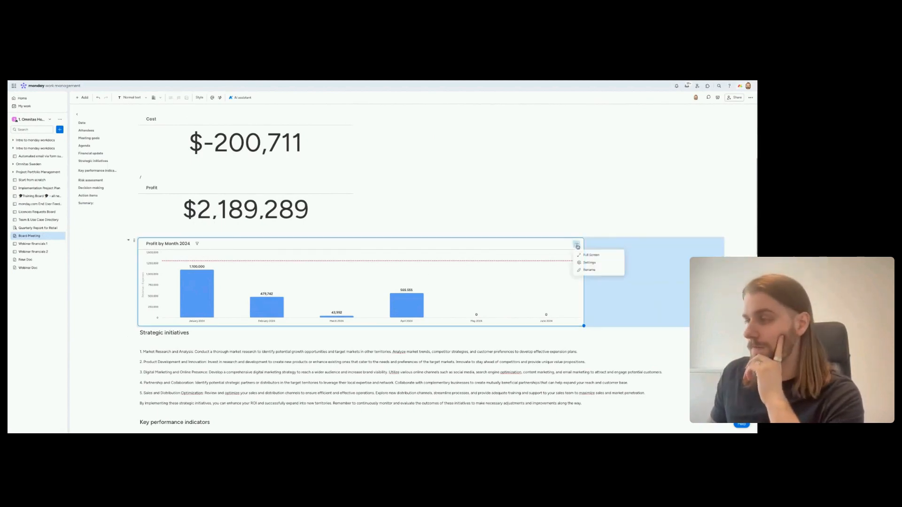
click(589, 263)
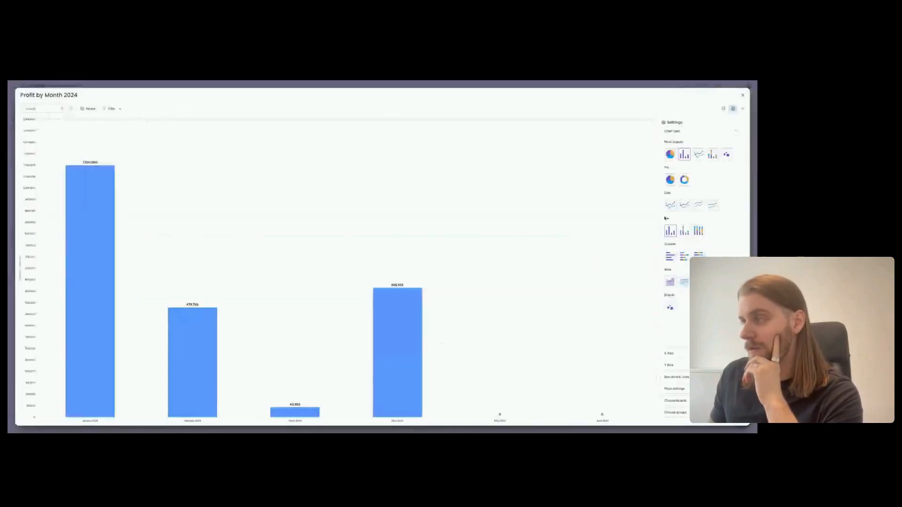
click(688, 134)
click(682, 143)
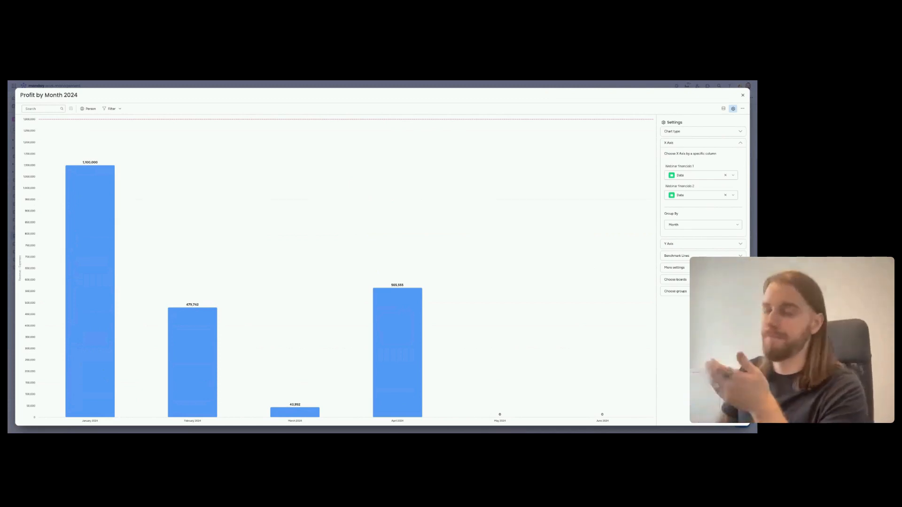
click(679, 245)
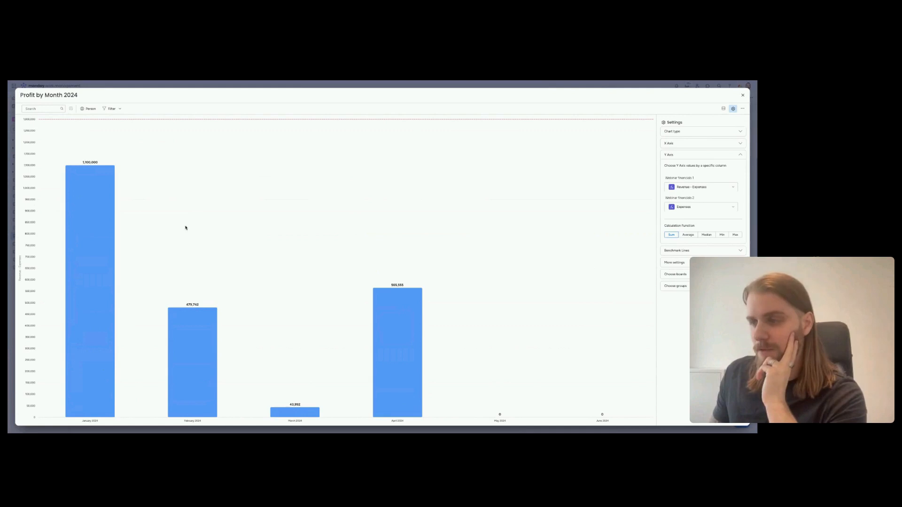
click(742, 96)
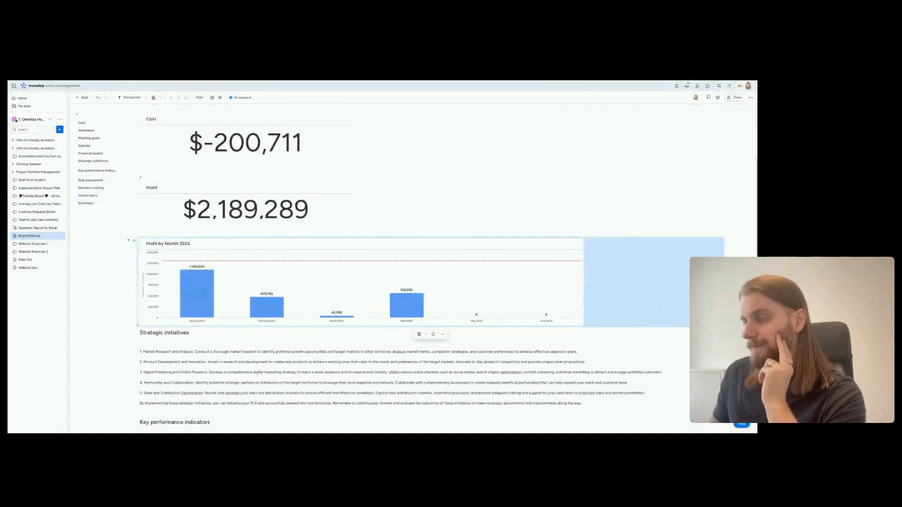
Review the Board Meeting doc from Strategic initiatives through Summary and the Gantt widget, and return to its beginning.
scroll(363, 334, down, 1)
scroll(362, 333, down, 3)
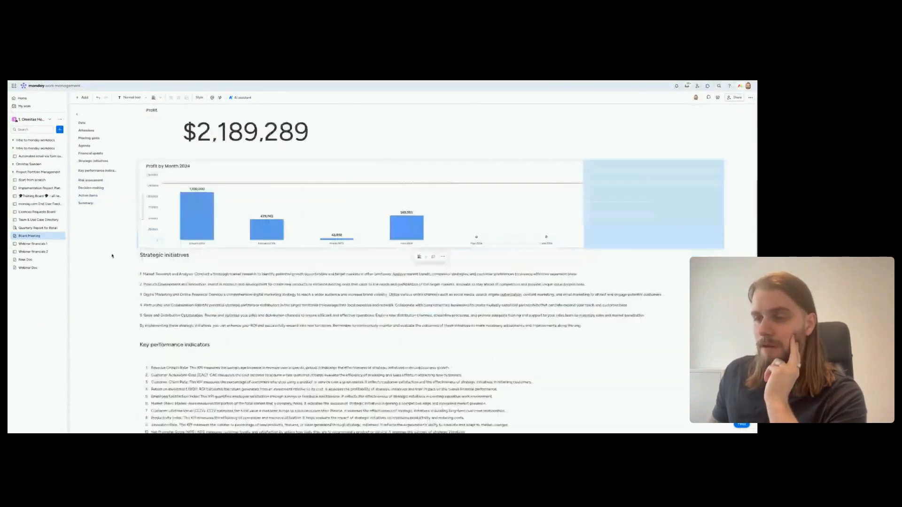
scroll(362, 333, down, 1)
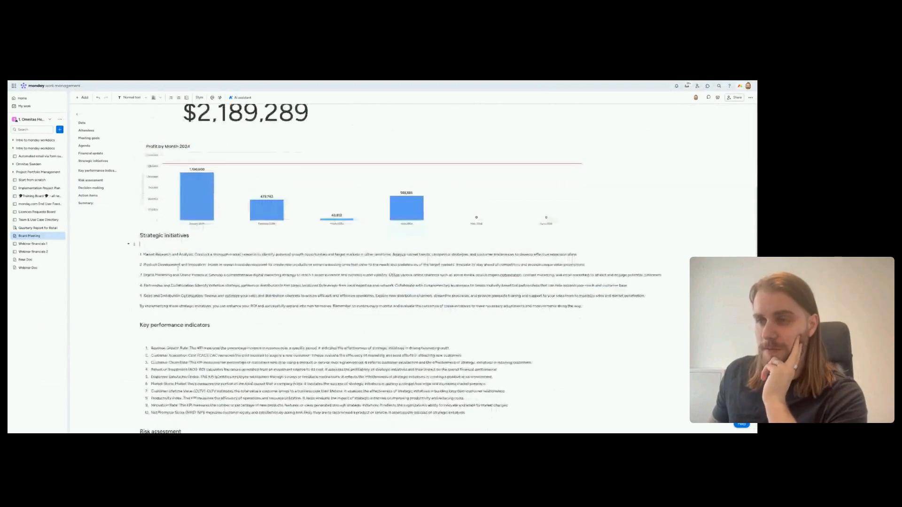
scroll(363, 282, down, 3)
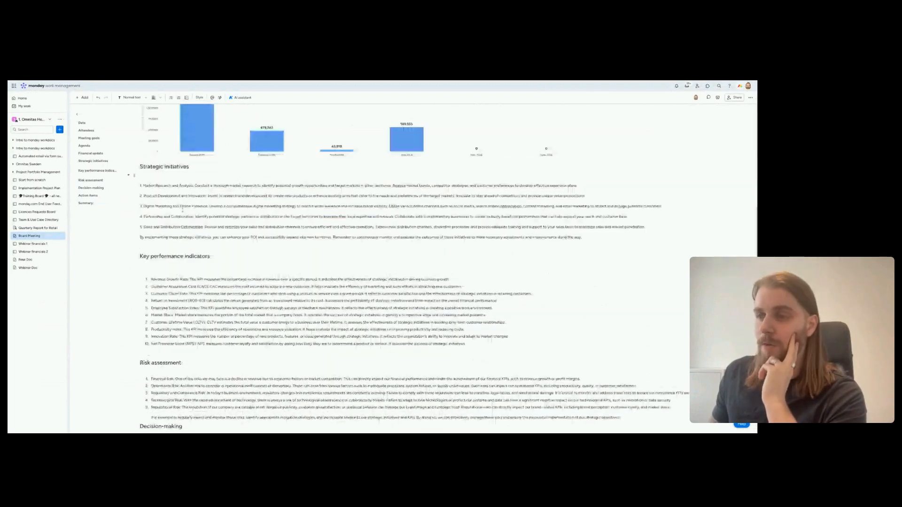
scroll(187, 227, down, 3)
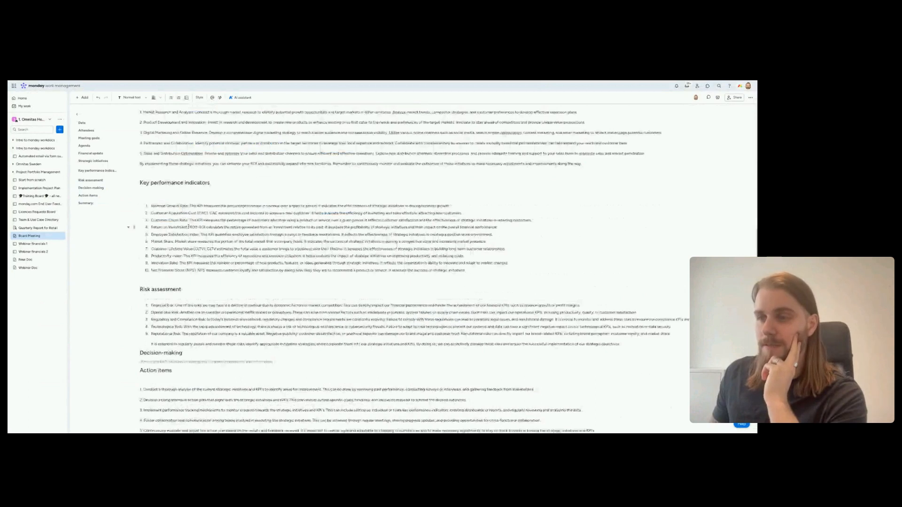
scroll(188, 227, down, 8)
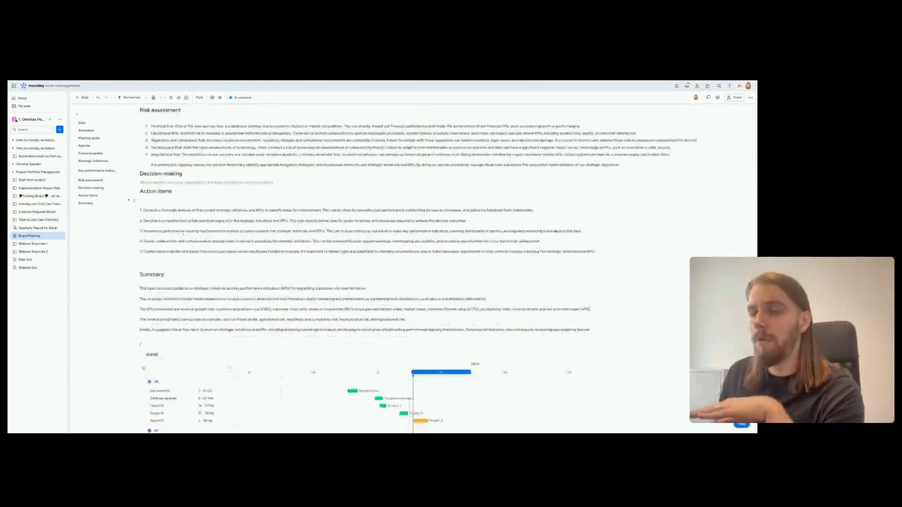
scroll(188, 226, up, 7)
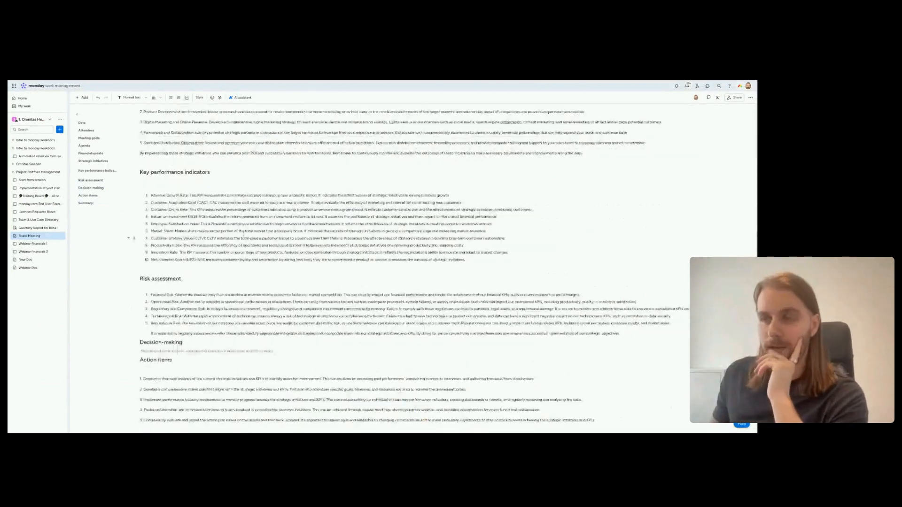
scroll(188, 227, up, 3)
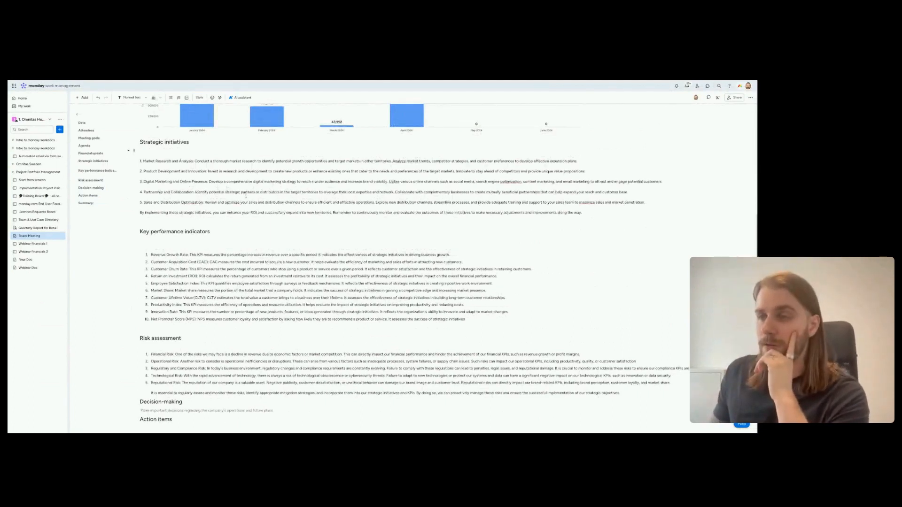
scroll(245, 197, up, 10)
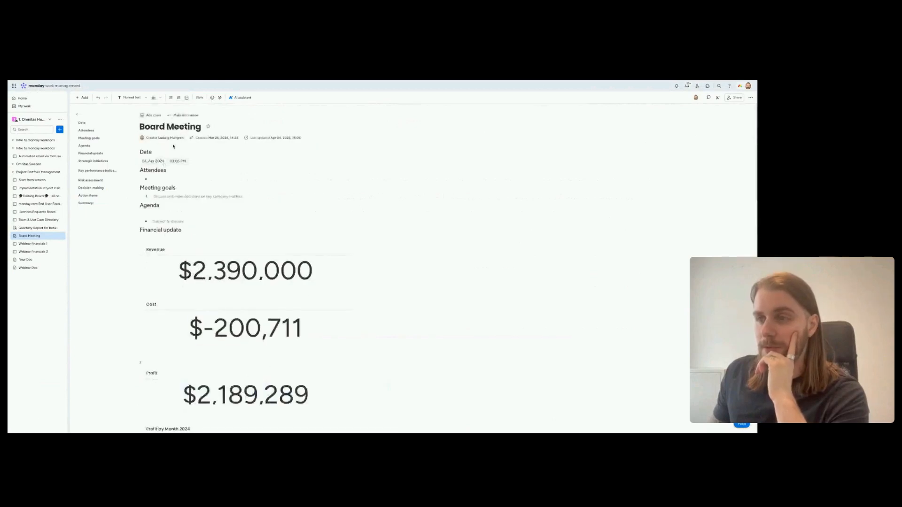
Generate AI text with the prompt "Write me another 5 key performance indicators based on what is already in this document. In normal text".
scroll(226, 208, down, 2)
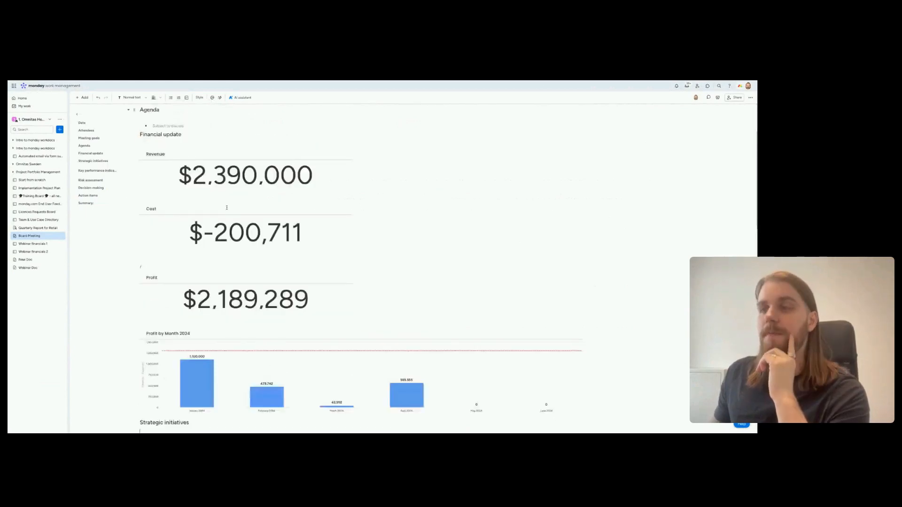
scroll(226, 207, down, 5)
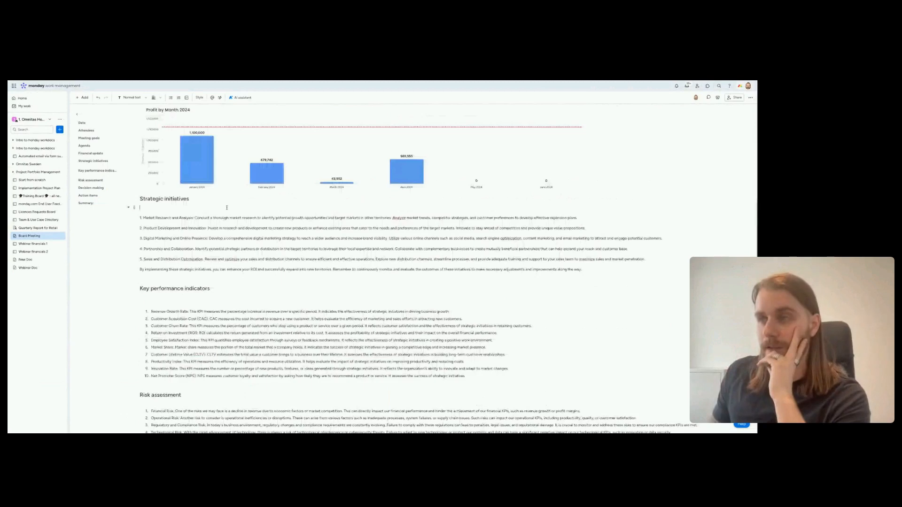
scroll(226, 207, down, 1)
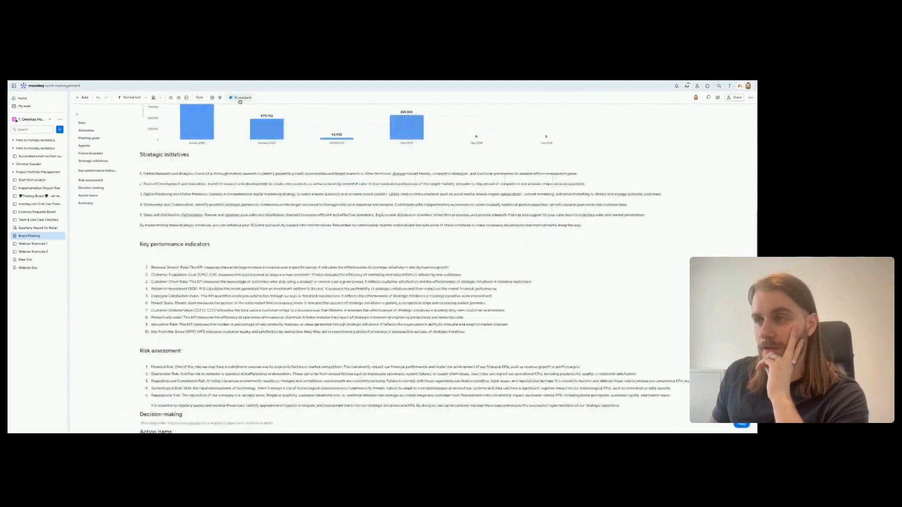
click(242, 98)
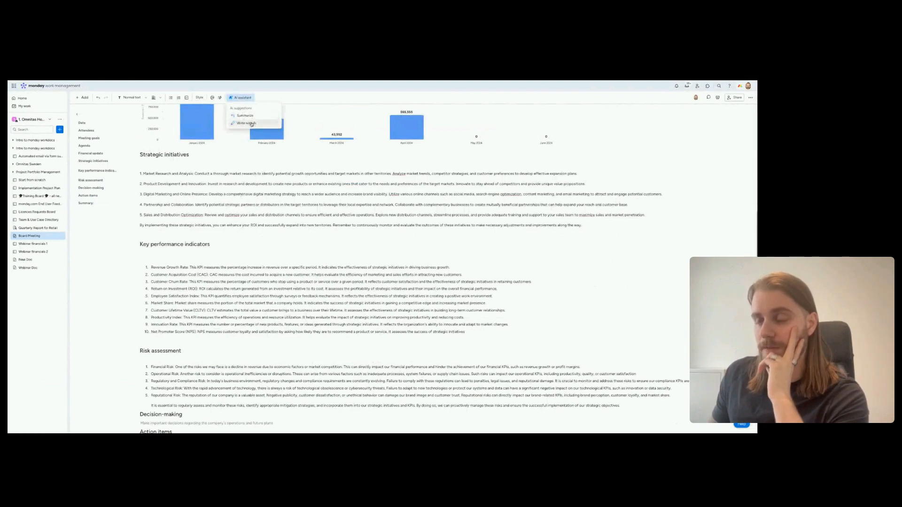
click(250, 123)
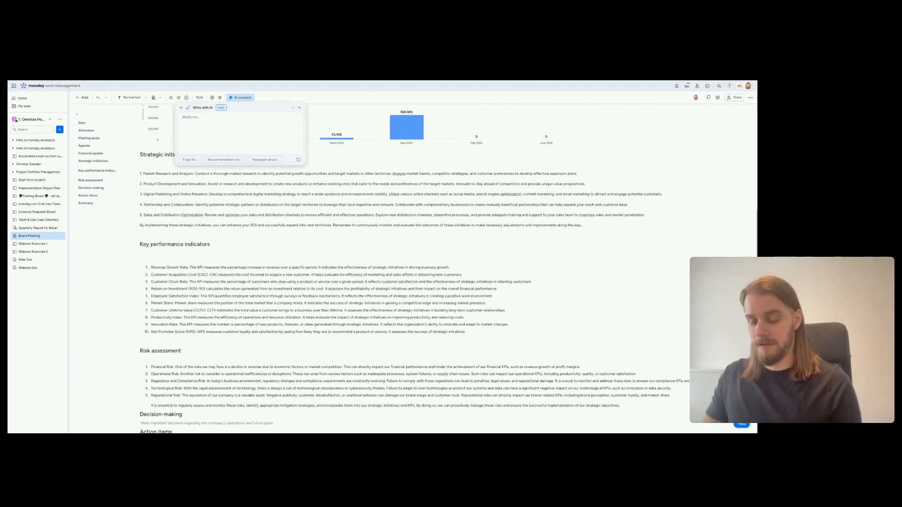
text(Write me another 5)
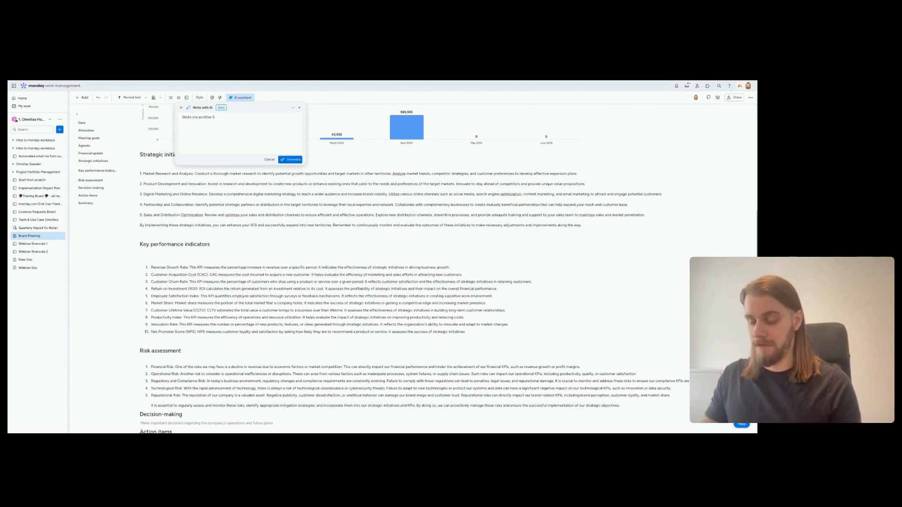
key(BackSpace)
key(BackSpace)
key(BackSpace)
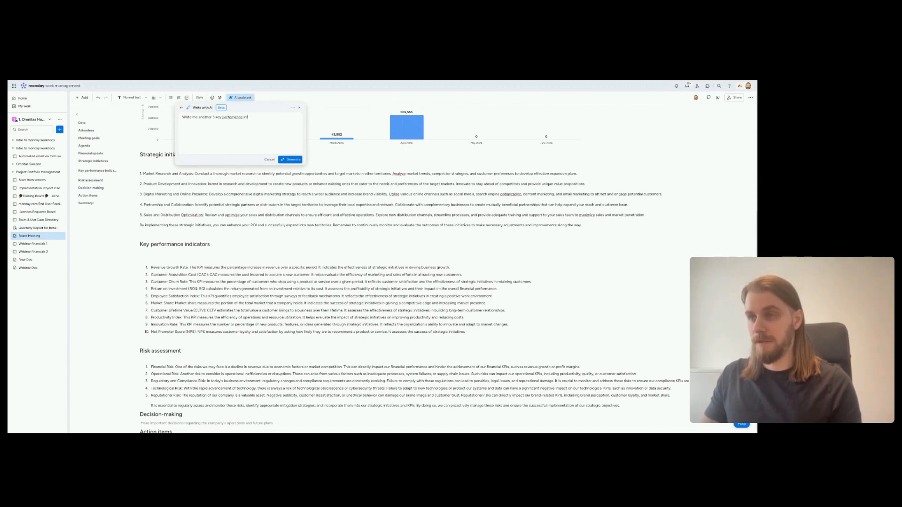
text(rs based)
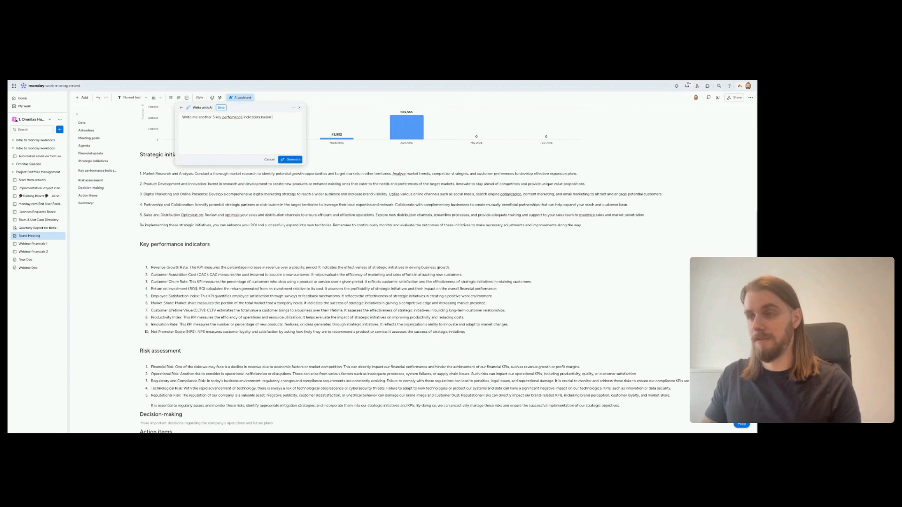
text( on what is alread)
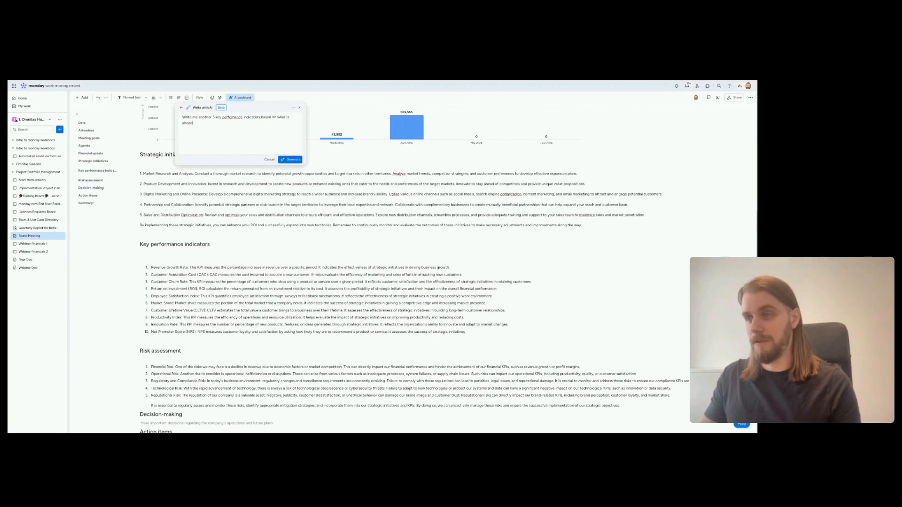
text(y in this document. )
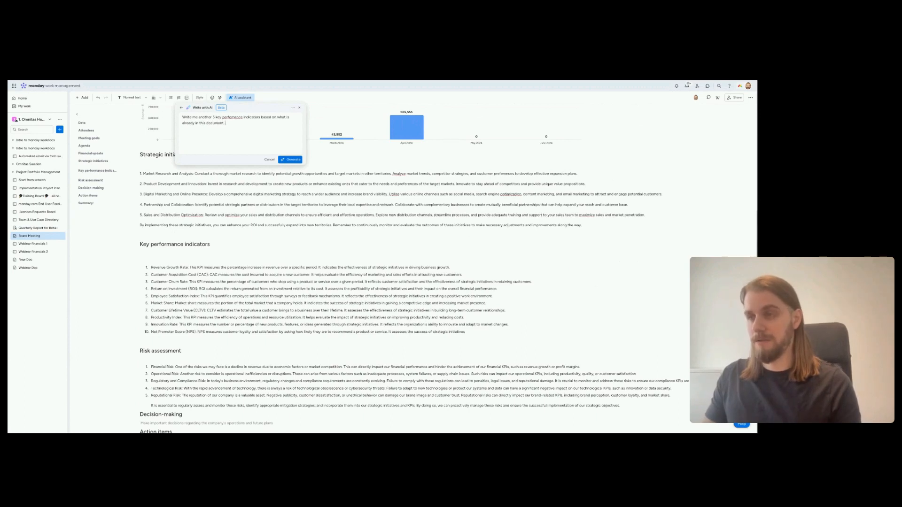
text(IN normal text)
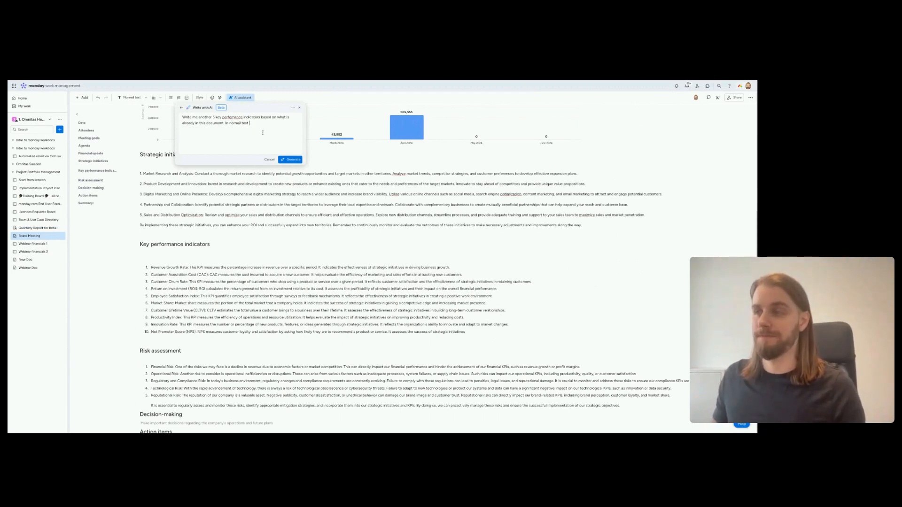
click(291, 160)
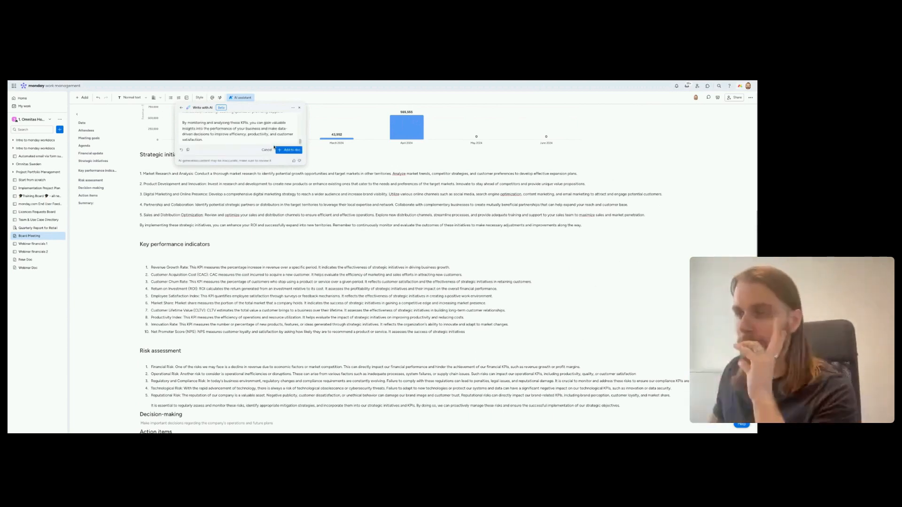
Read through the AI-generated key performance indicators and discard them without adding them to the doc.
scroll(227, 141, up, 8)
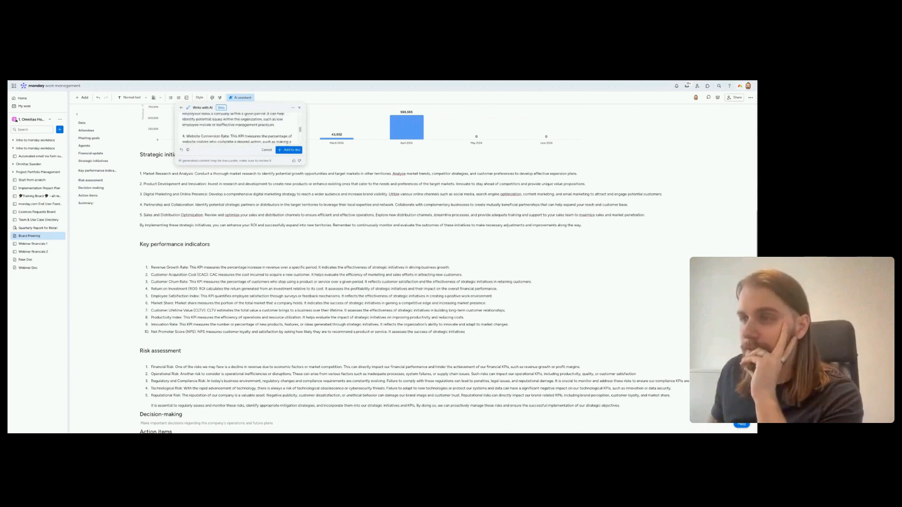
scroll(223, 133, down, 2)
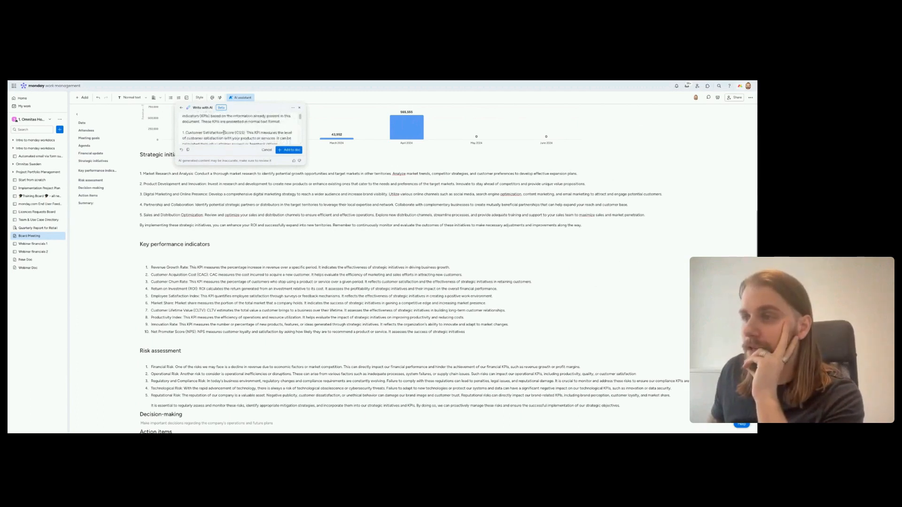
scroll(222, 131, down, 2)
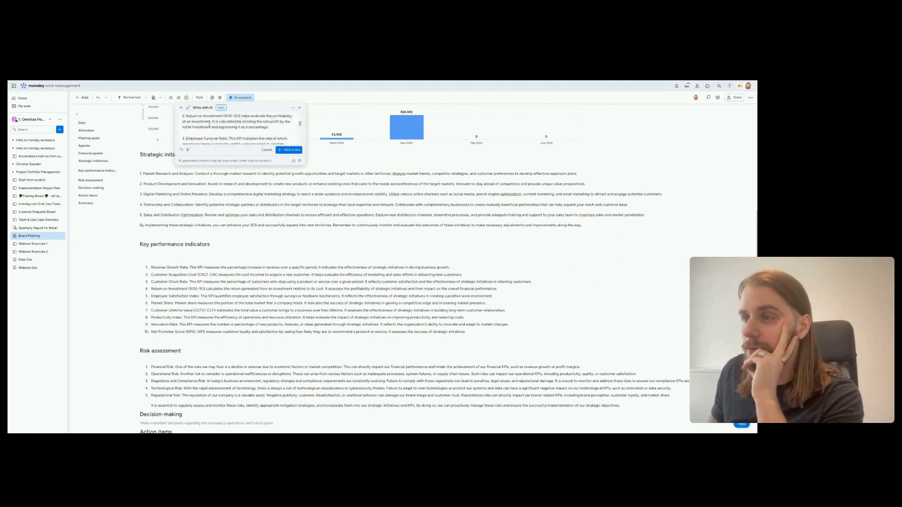
scroll(221, 120, down, 2)
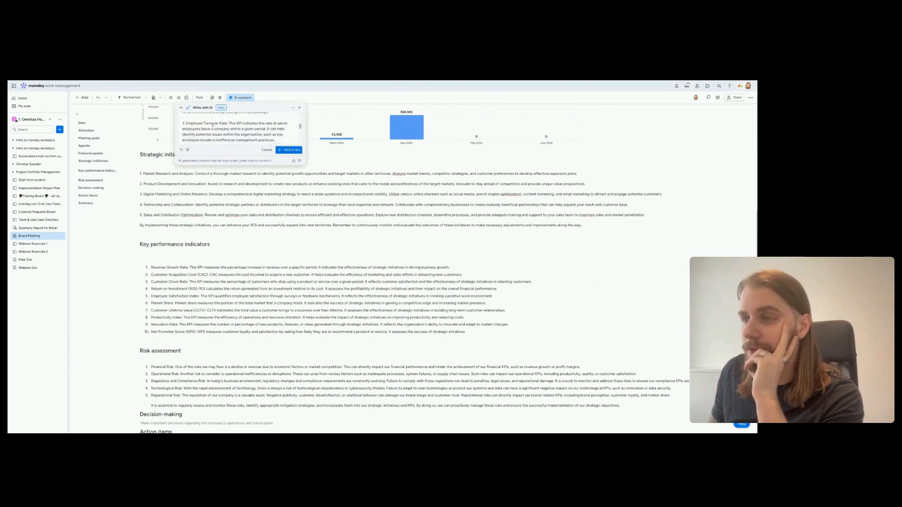
scroll(212, 125, down, 2)
scroll(214, 122, down, 2)
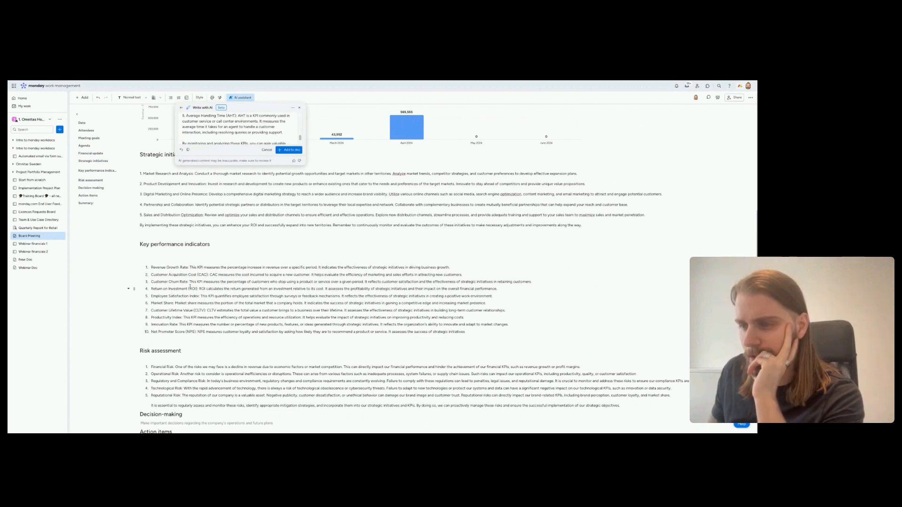
scroll(215, 135, up, 5)
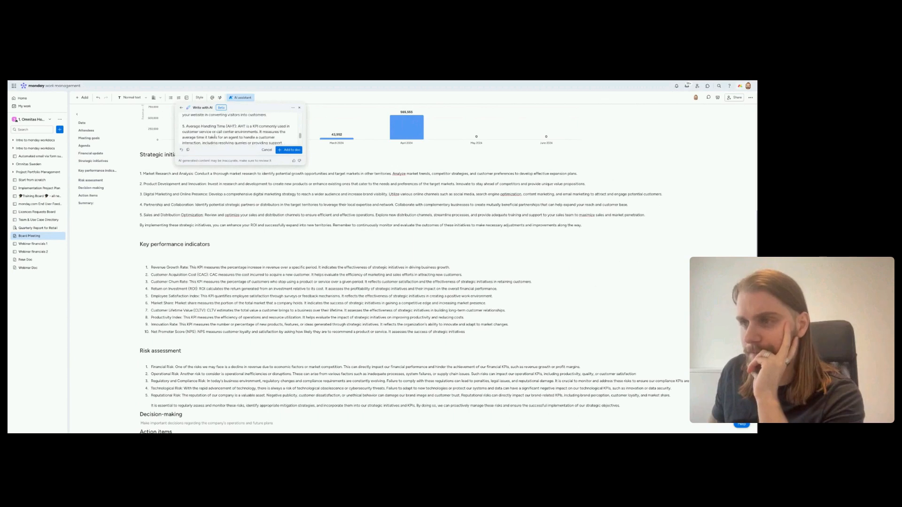
scroll(239, 126, up, 3)
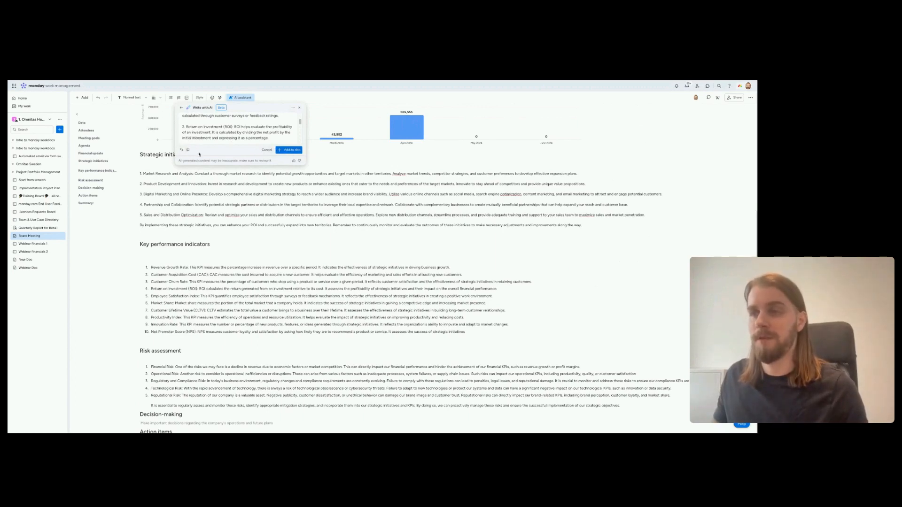
click(187, 151)
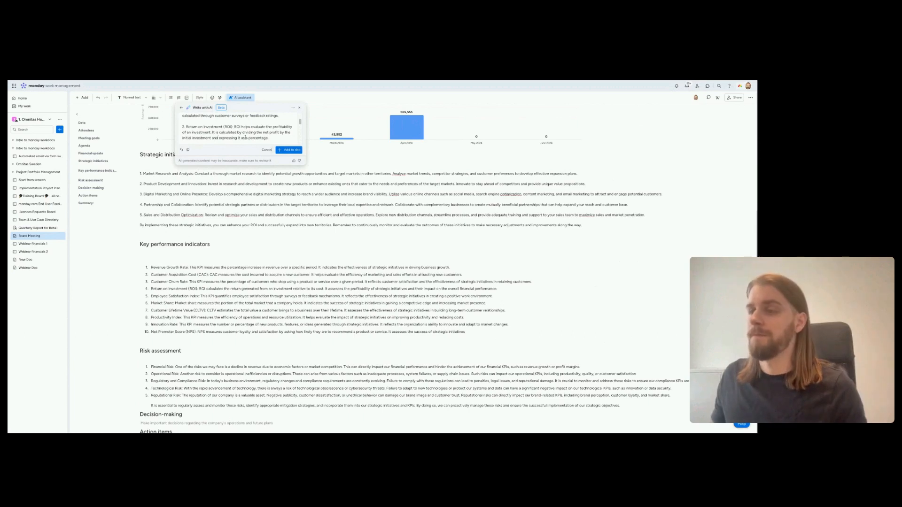
click(267, 150)
Review the doc from Key performance indicators through Action items and Summary, and show the available AI suggestions.
scroll(280, 259, down, 1)
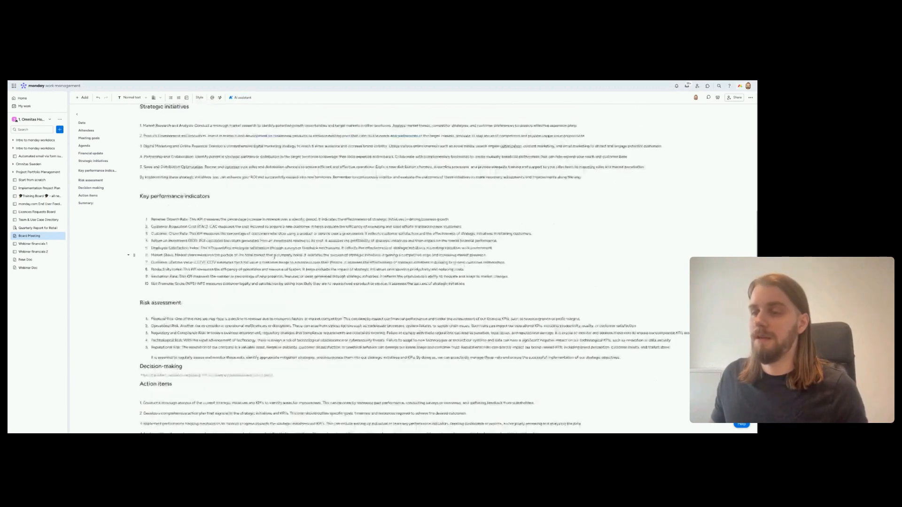
scroll(272, 277, down, 1)
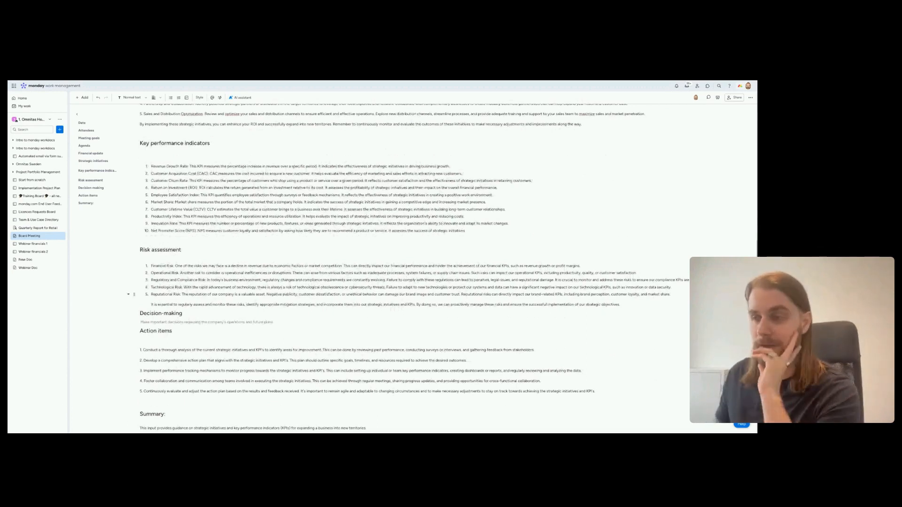
scroll(260, 279, down, 3)
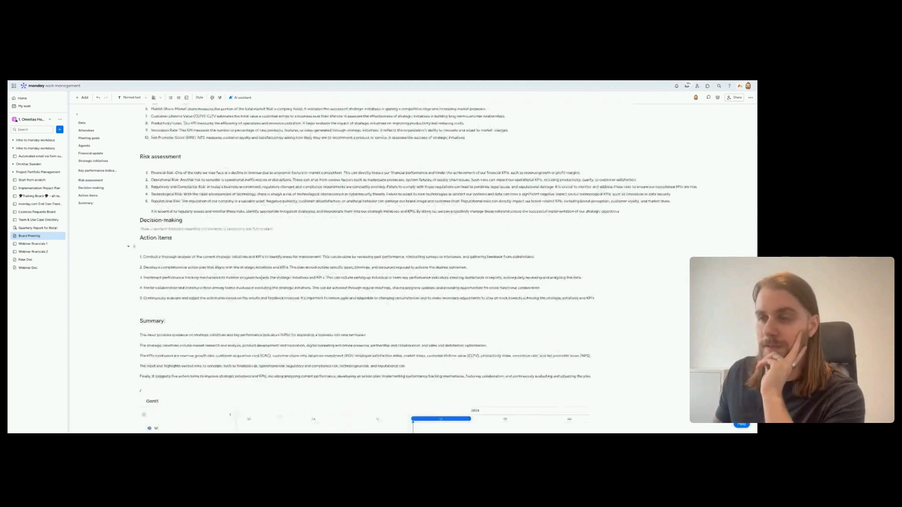
scroll(254, 280, down, 1)
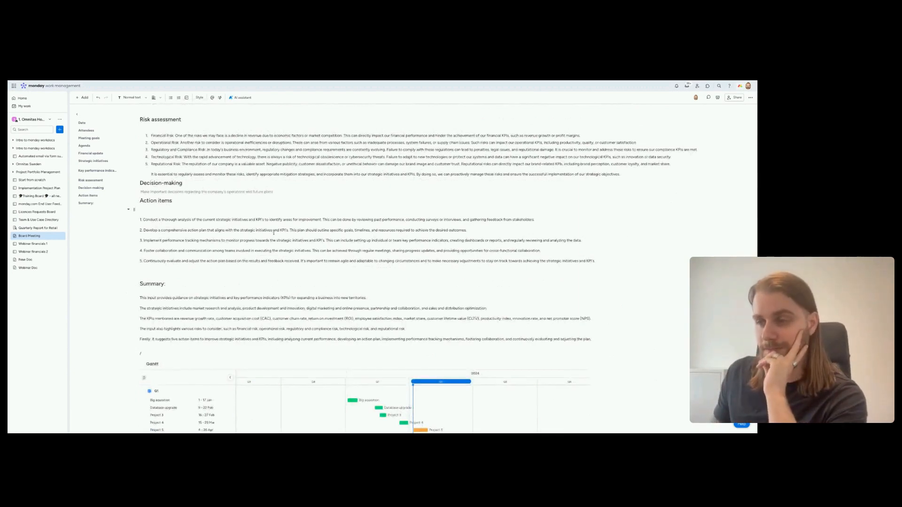
scroll(274, 233, down, 2)
click(241, 98)
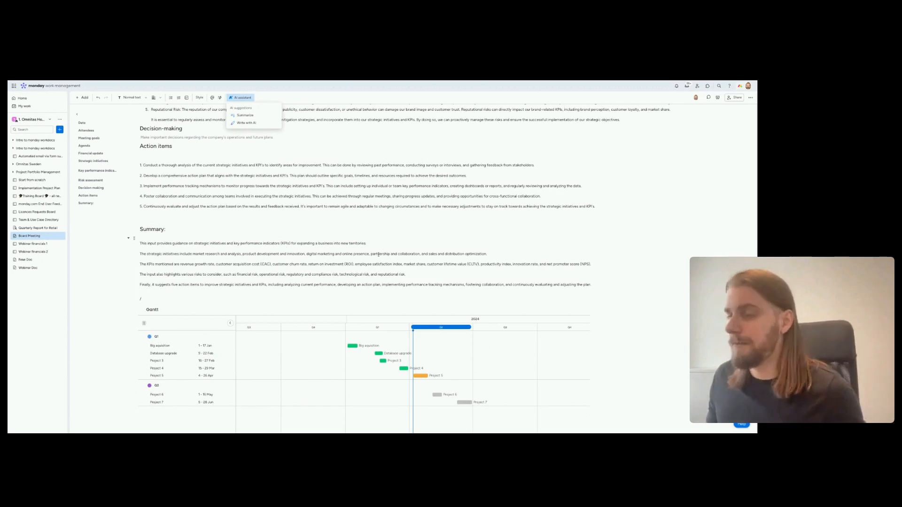
Inspect the details of the Big aquisition item in the Gantt widget and return to the doc.
scroll(287, 249, down, 3)
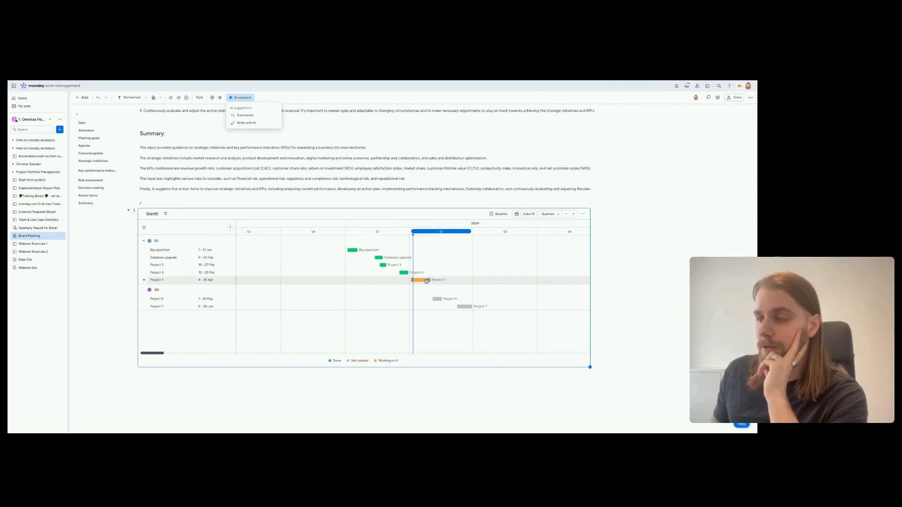
click(353, 252)
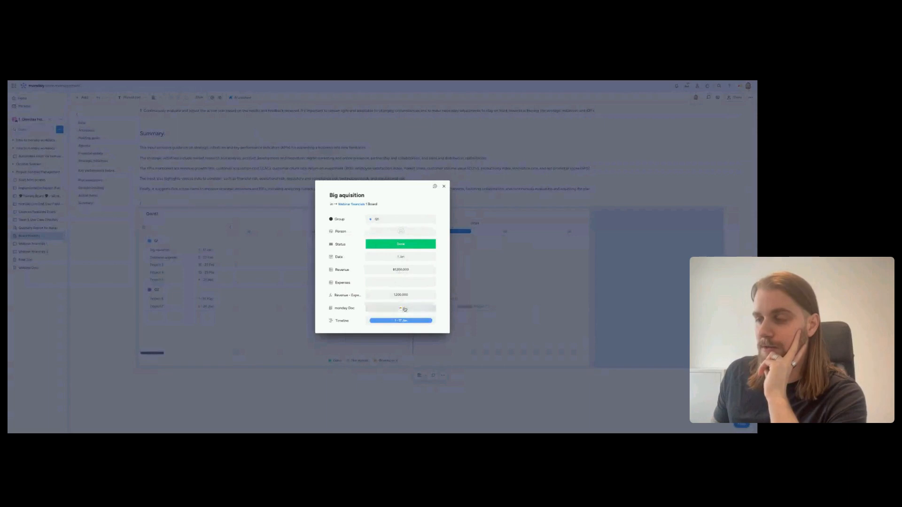
click(443, 186)
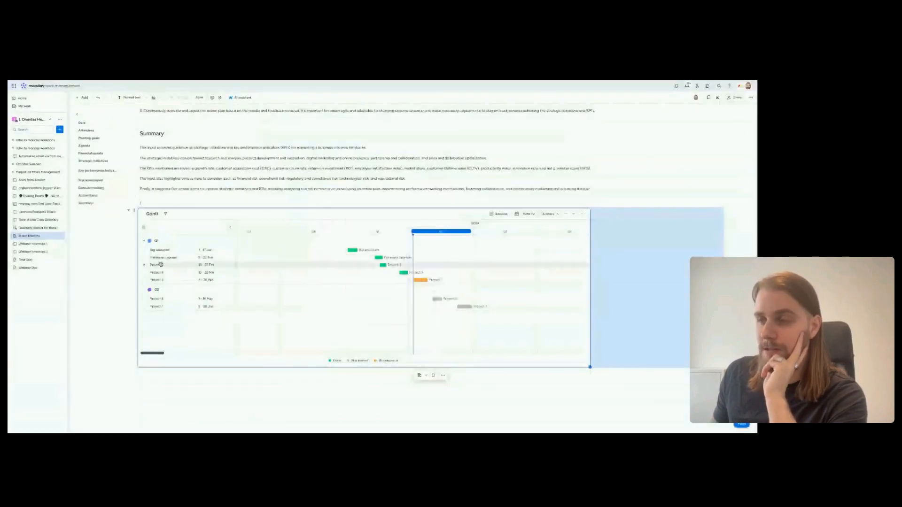
click(548, 390)
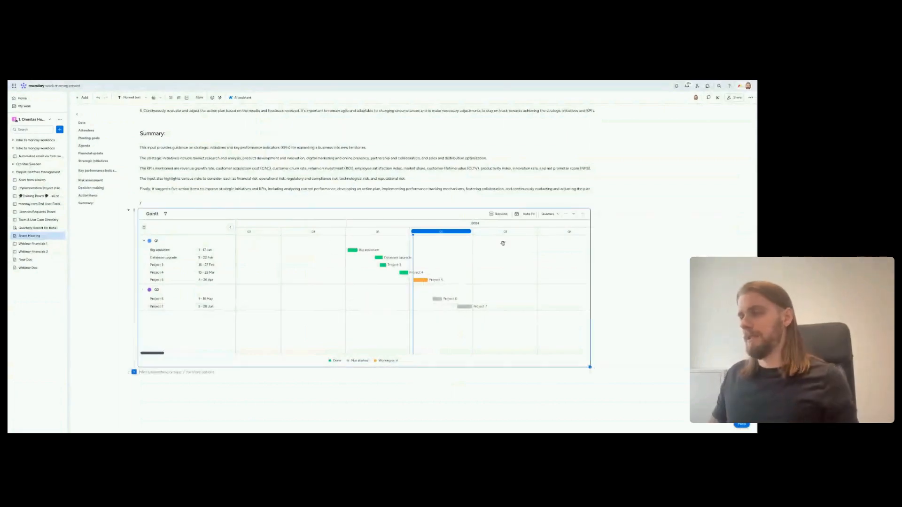
Set the Gantt widget's time scale to Weeks and browse its timeline around February and March 2024.
click(553, 215)
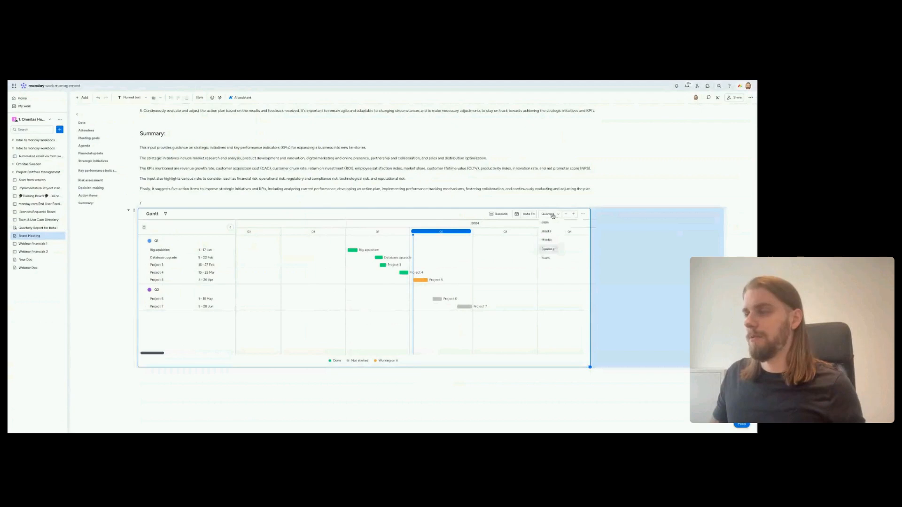
click(547, 232)
scroll(454, 292, left, 7)
scroll(453, 292, right, 3)
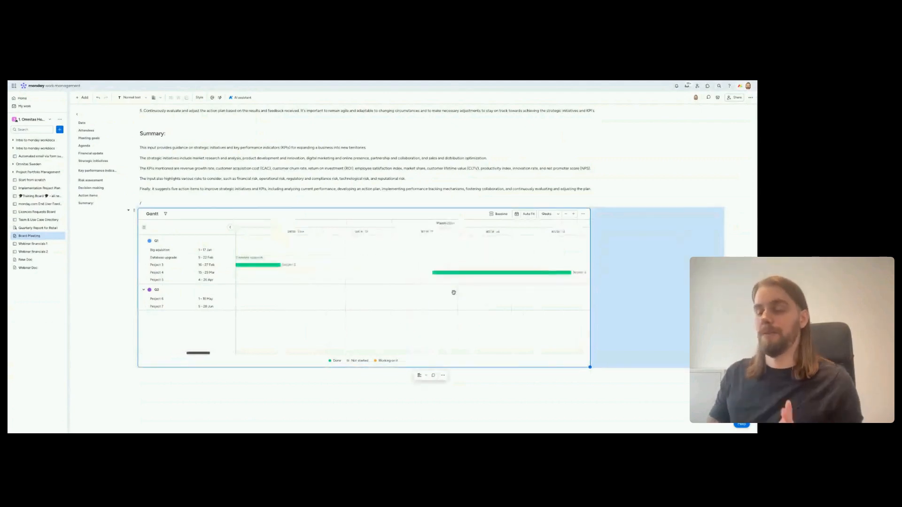
scroll(453, 292, right, 1)
scroll(451, 301, left, 5)
scroll(451, 303, right, 1)
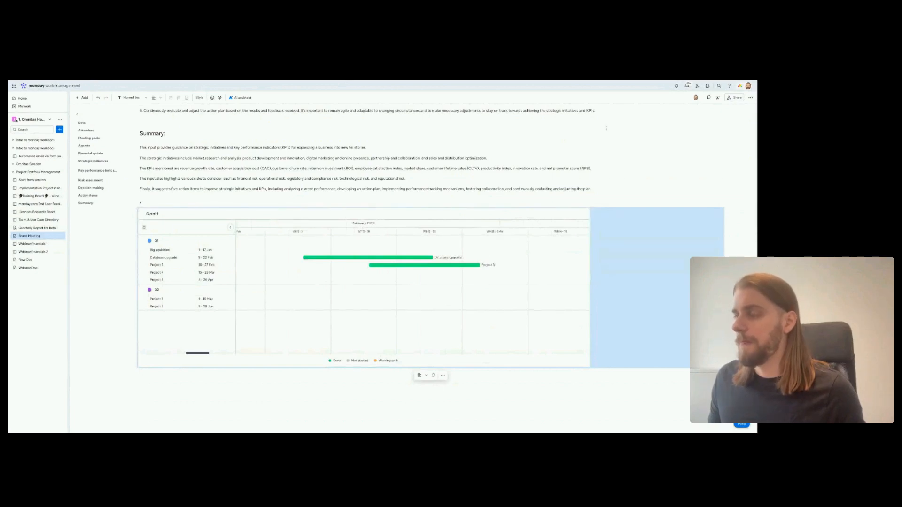
click(627, 388)
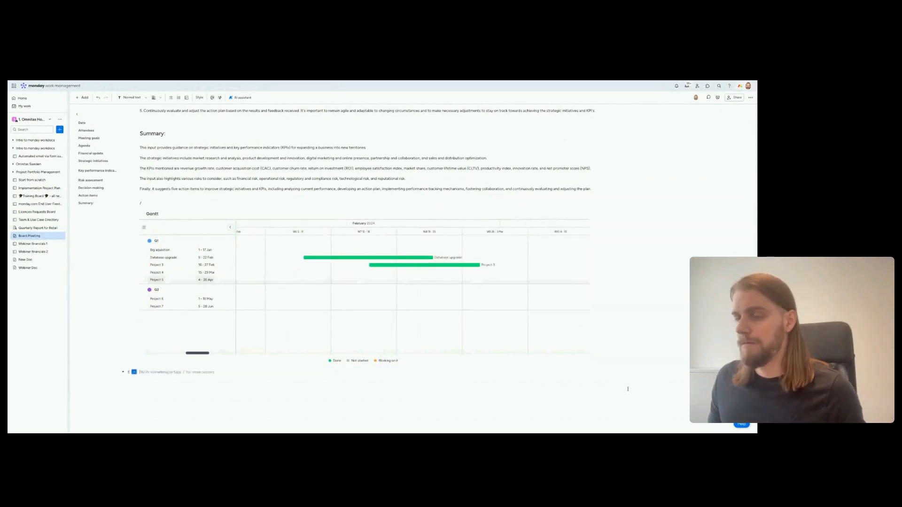
scroll(565, 376, down, 2)
click(134, 324)
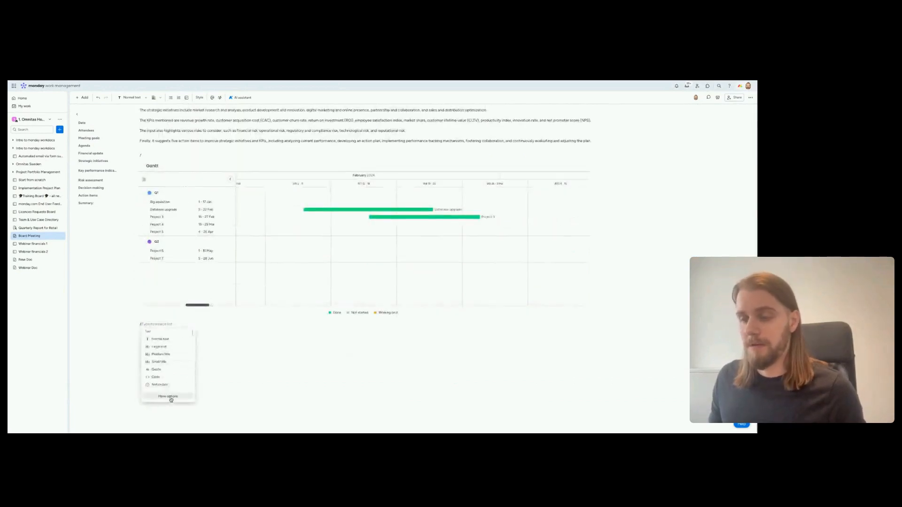
click(157, 328)
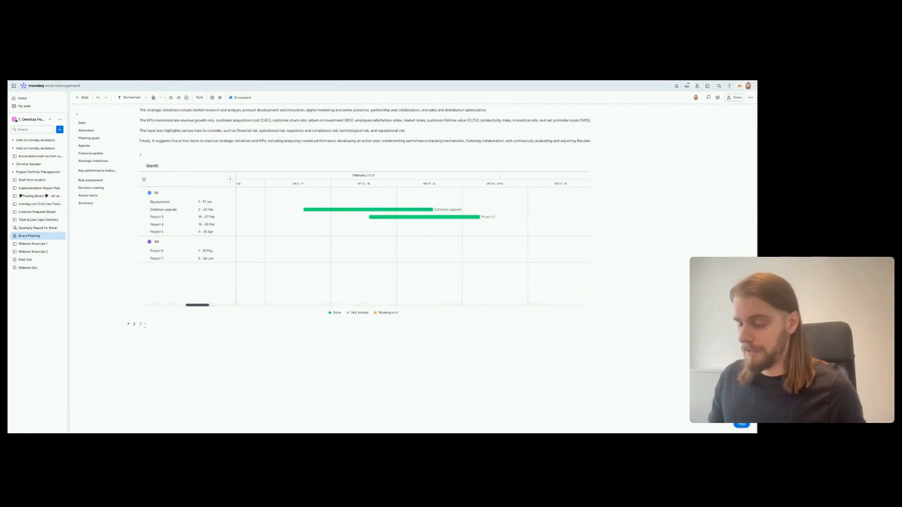
key(BackSpace)
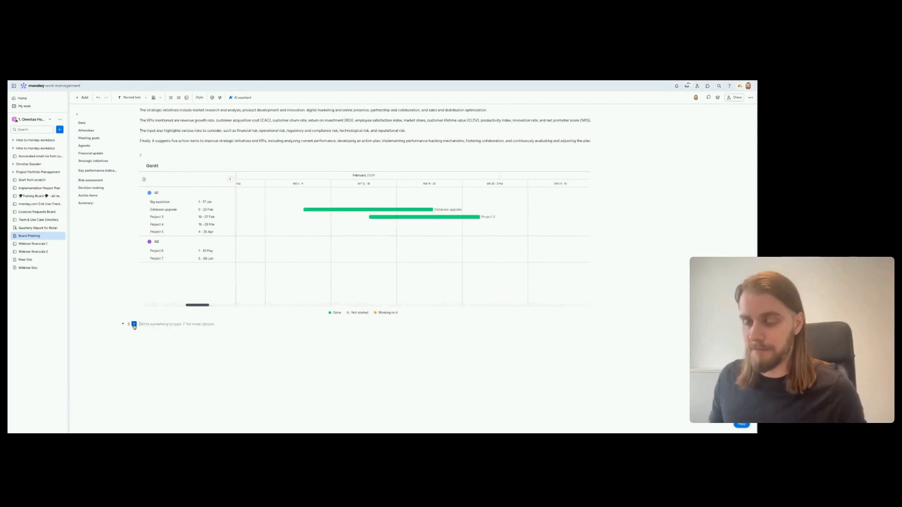
Insert an Embed everything block from the Embeds category on the empty line below the Gantt widget.
click(135, 324)
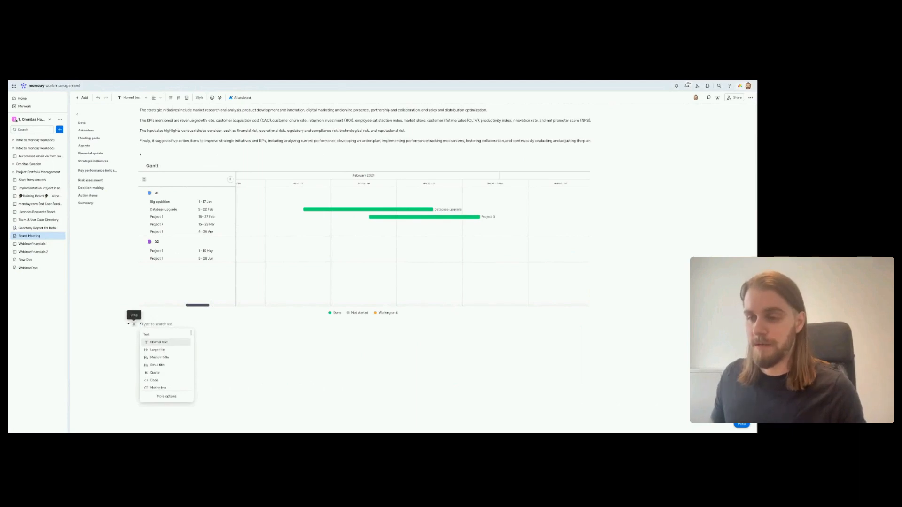
click(164, 397)
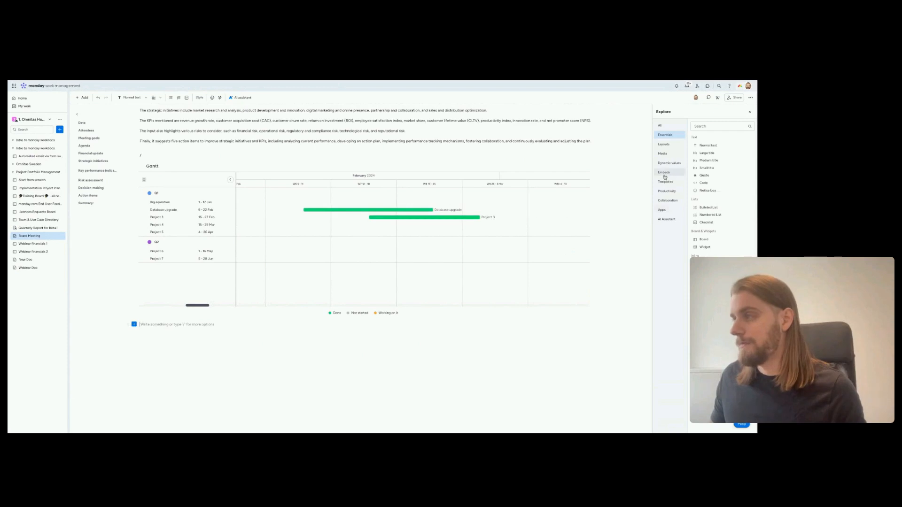
click(697, 126)
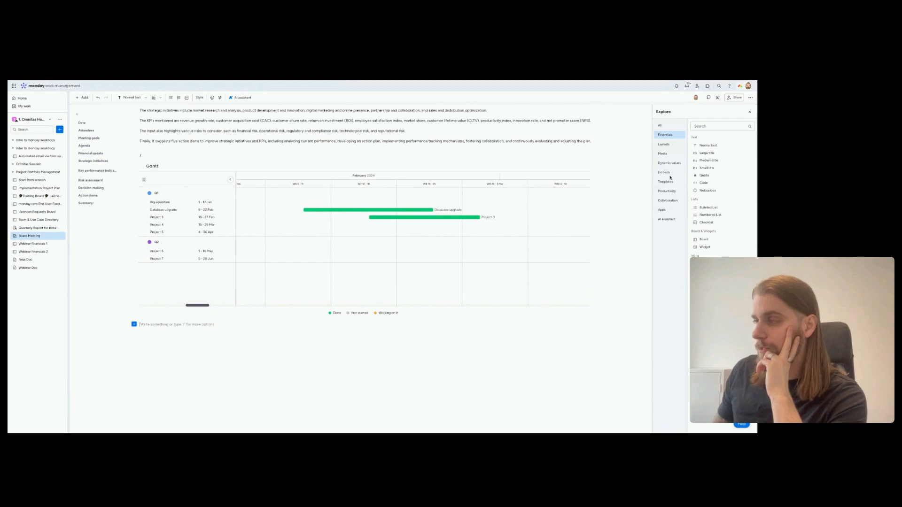
click(669, 173)
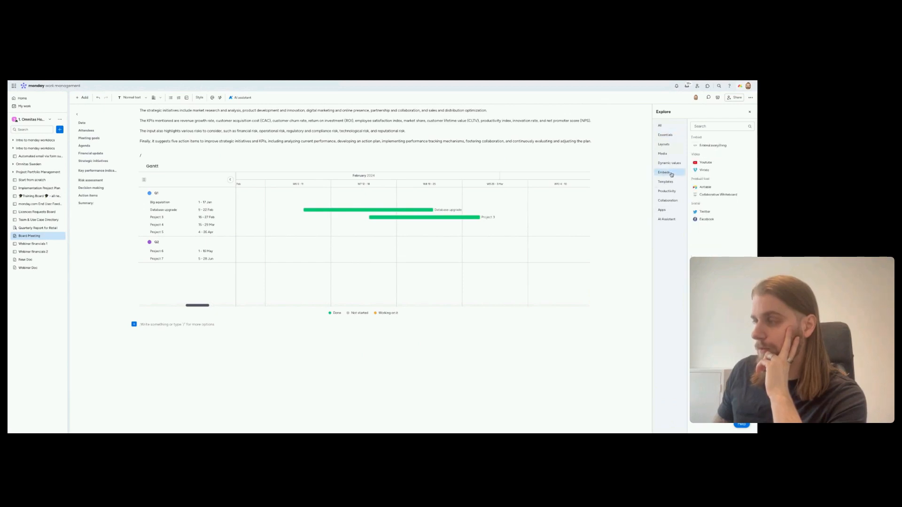
click(710, 146)
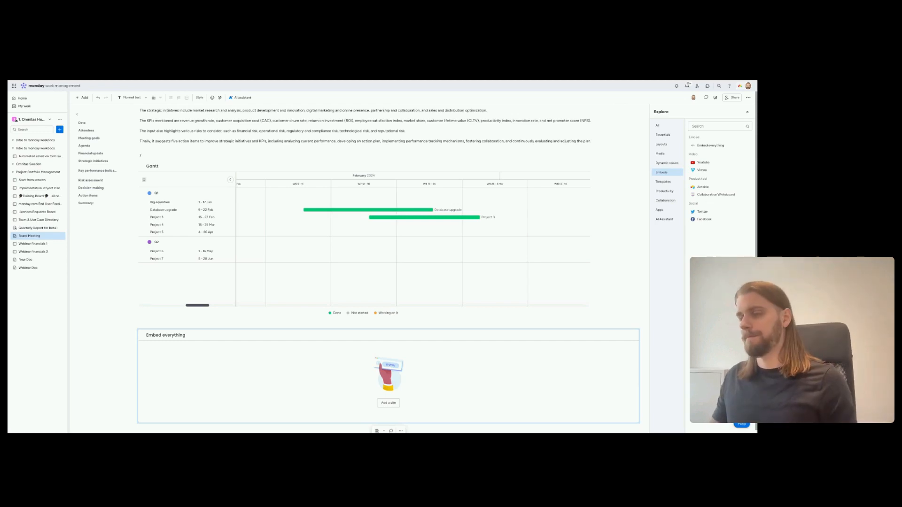
Start a new line below the Embed everything block and show the full set of insert options.
scroll(335, 365, down, 3)
click(334, 365)
click(133, 328)
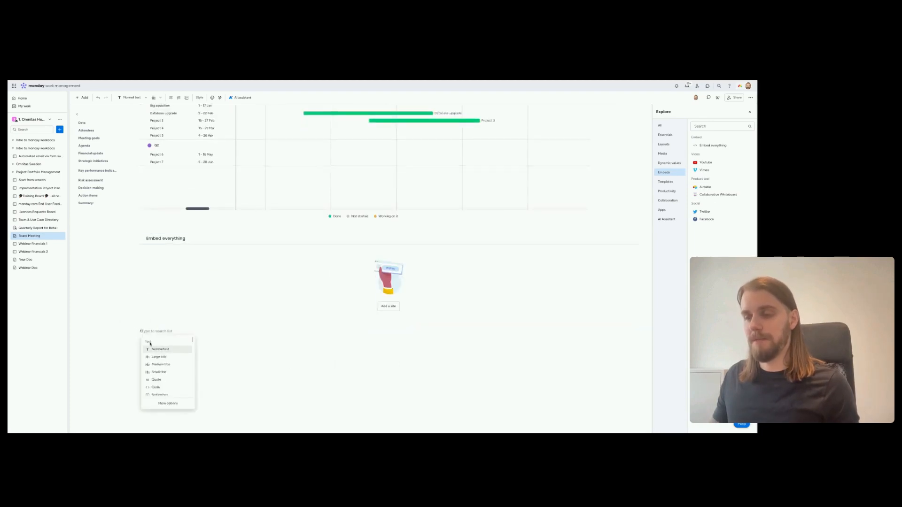
click(171, 403)
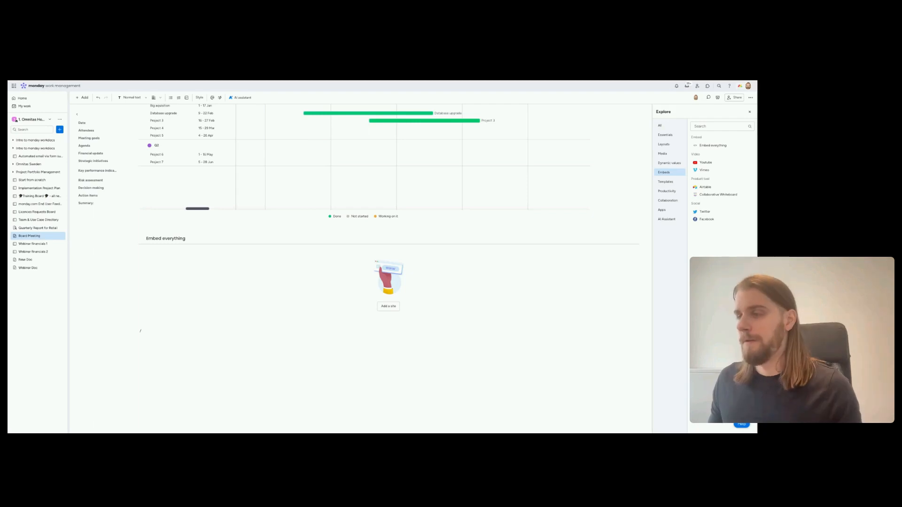
Paste the copied WorkCanvas board address as the Embed everything block's link and return to the doc.
click(388, 306)
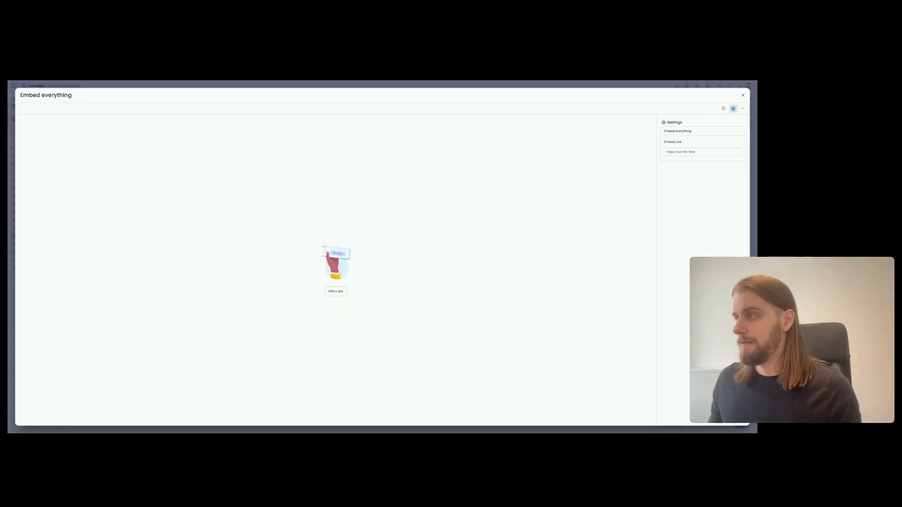
click(685, 151)
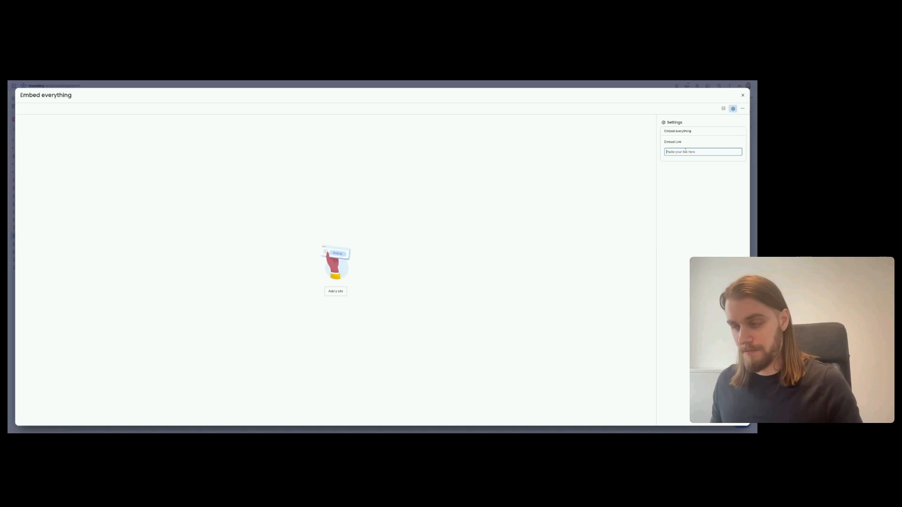
key(ctrl+v)
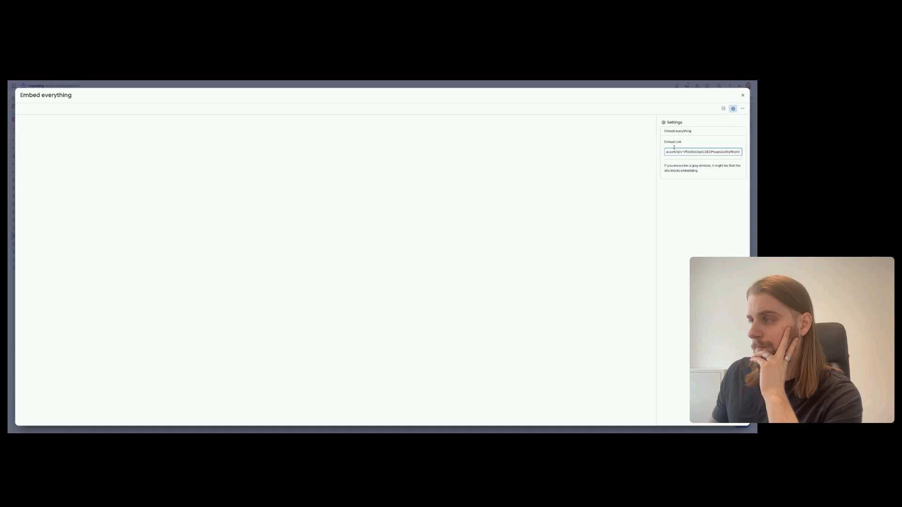
click(686, 114)
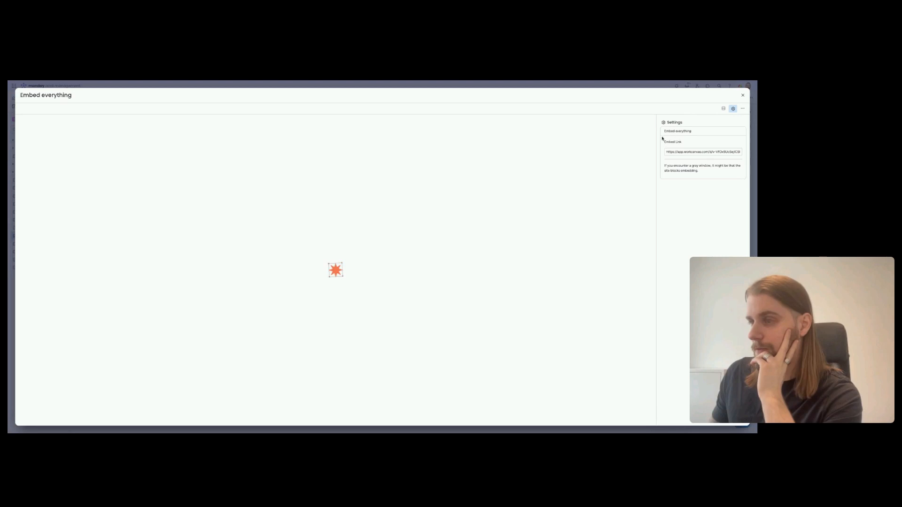
click(743, 96)
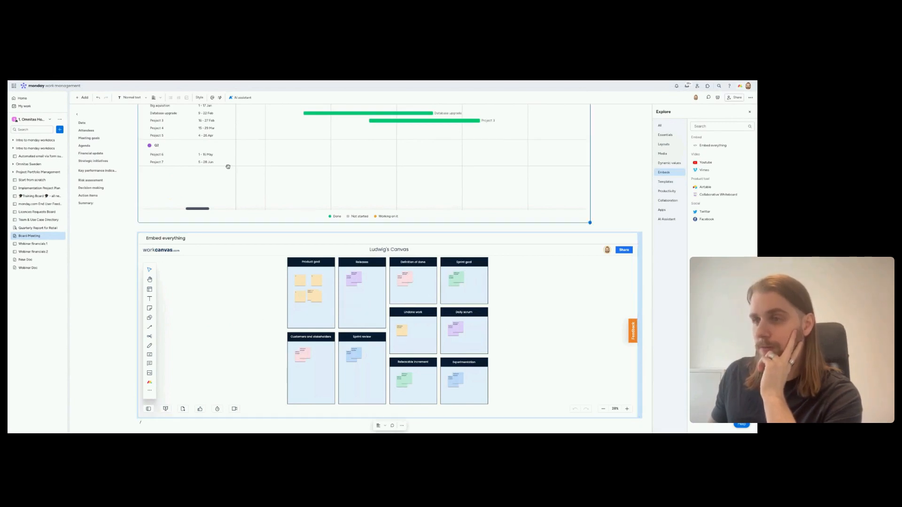
Examine the embedded canvas up close, select a sticky note under Product goal and show the additional canvas tools.
scroll(373, 346, up, 1)
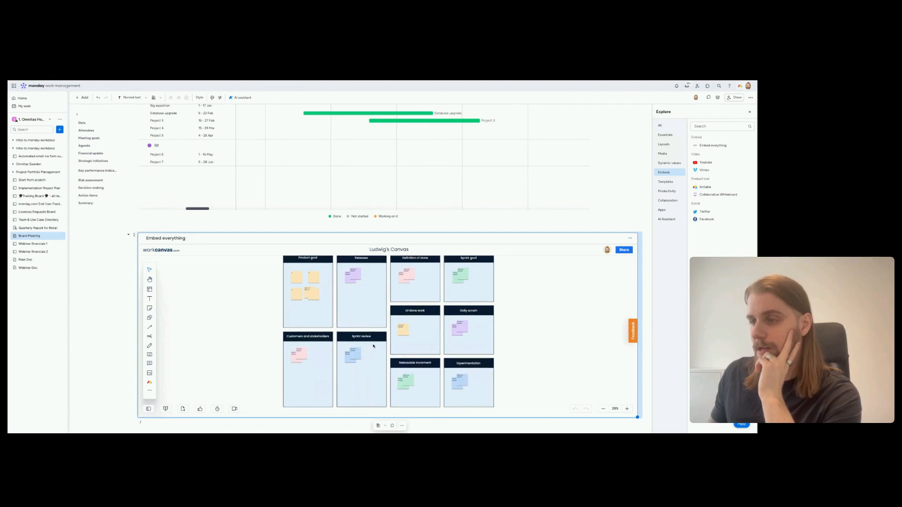
scroll(373, 346, up, 3)
scroll(221, 287, up, 2)
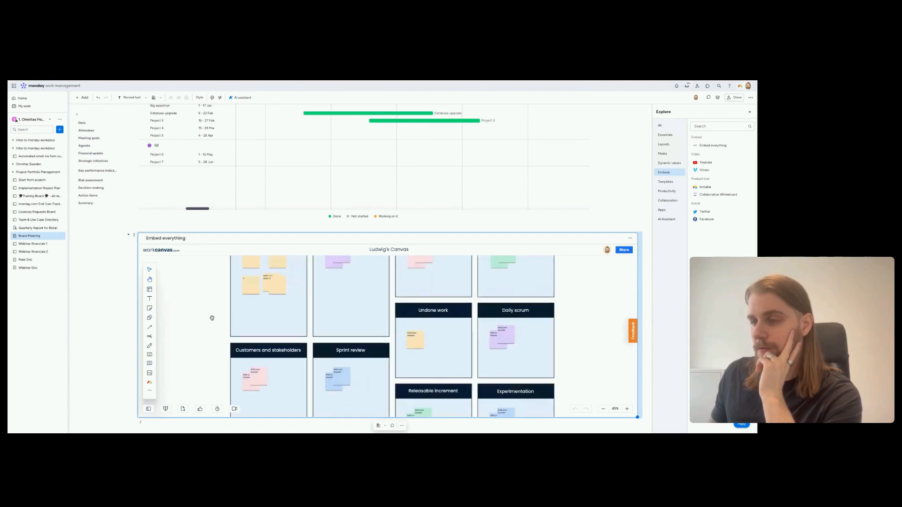
click(248, 297)
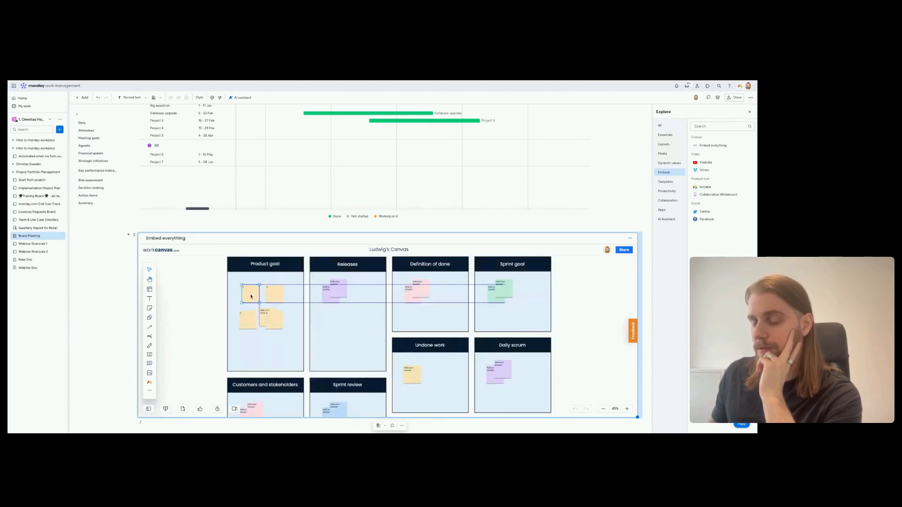
click(150, 391)
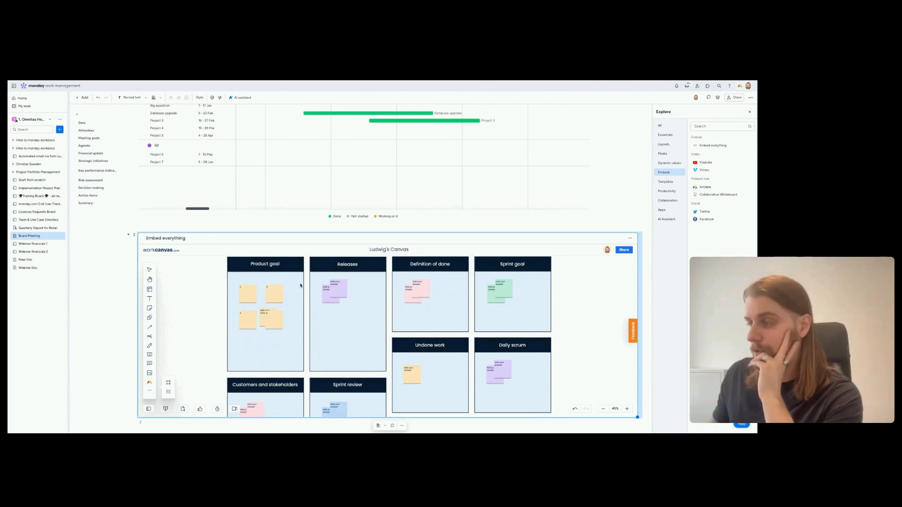
Make the embedded canvas block taller and adjust its view so the whole board of boxes fits inside.
scroll(622, 326, down, 2)
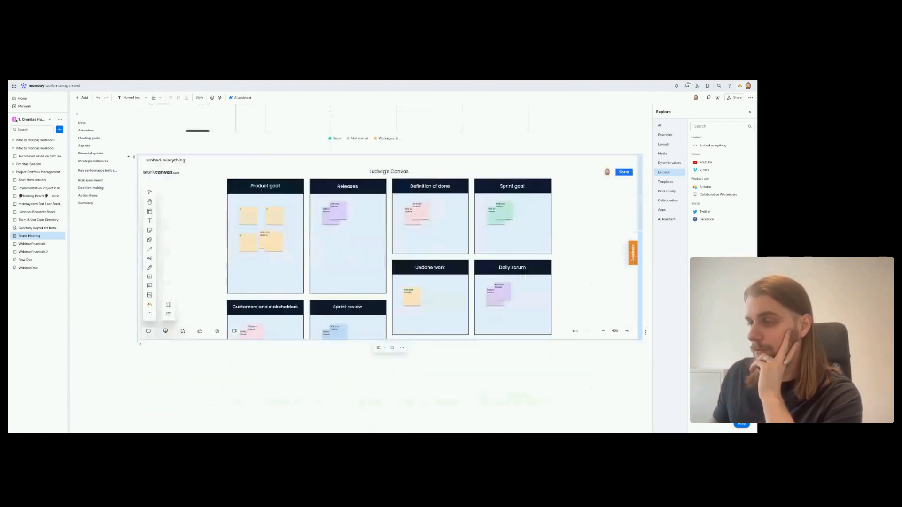
drag(638, 336, 634, 366)
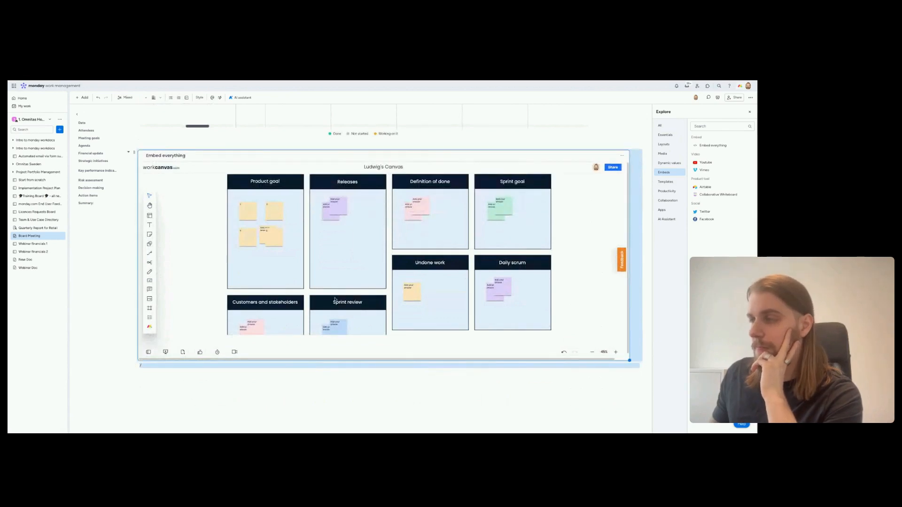
scroll(375, 297, down, 3)
scroll(466, 297, up, 1)
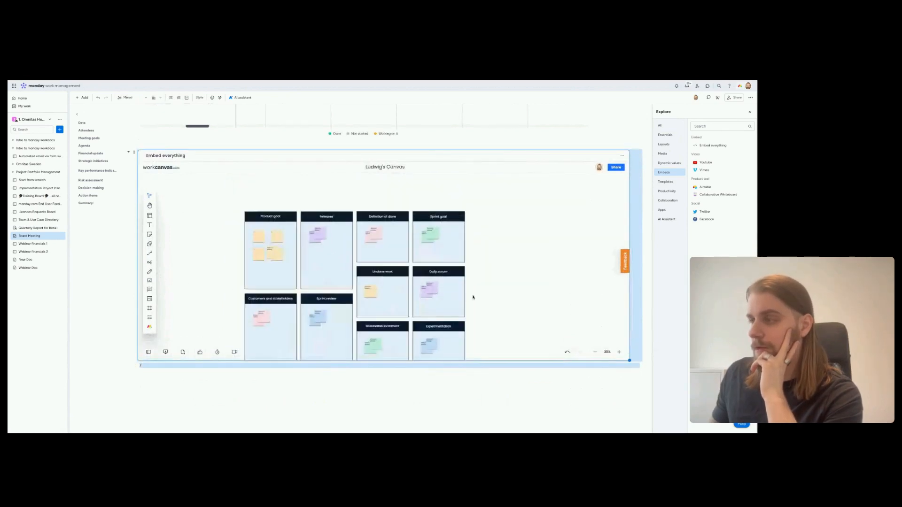
drag(498, 297, 500, 251)
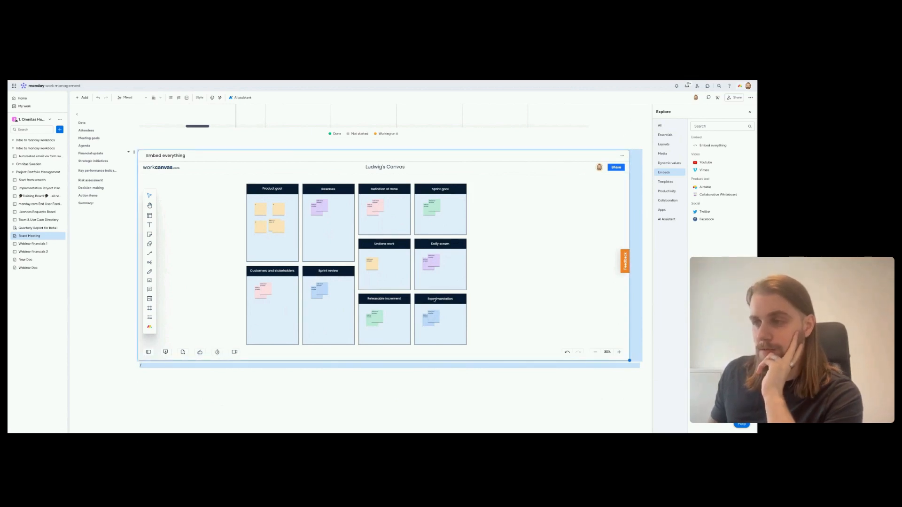
Return to the beginning of the Board Meeting doc and close the Explore pane.
scroll(606, 340, down, 10)
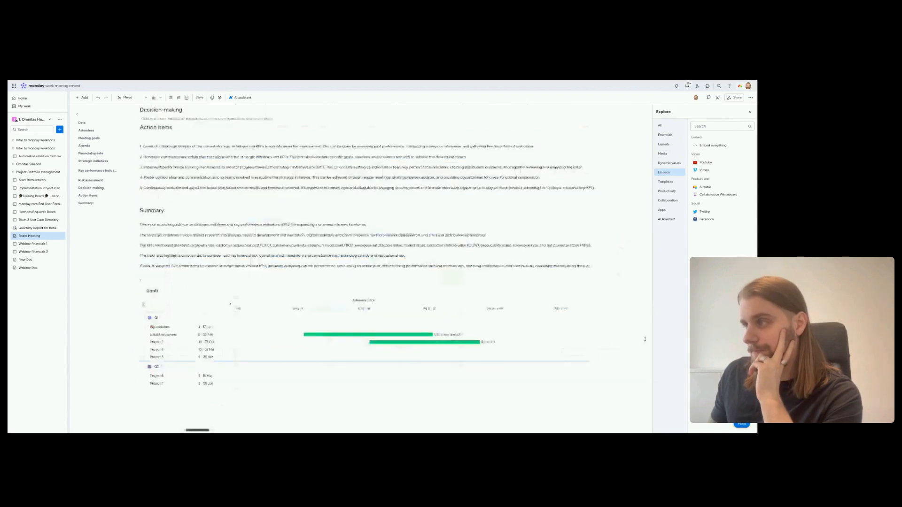
scroll(644, 338, up, 15)
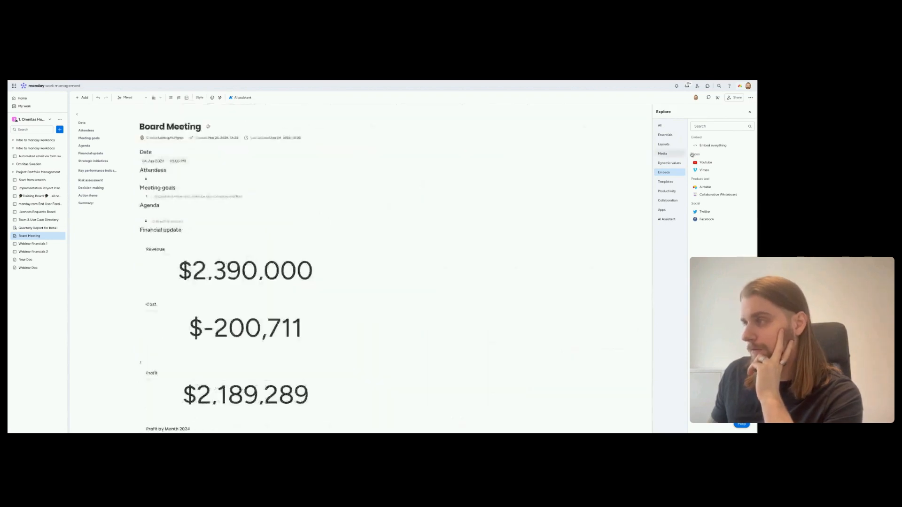
click(751, 113)
Examine the Board Meeting doc's sharing settings and its options for changing the doc type to Shareable or Private.
mouse_move(209, 265)
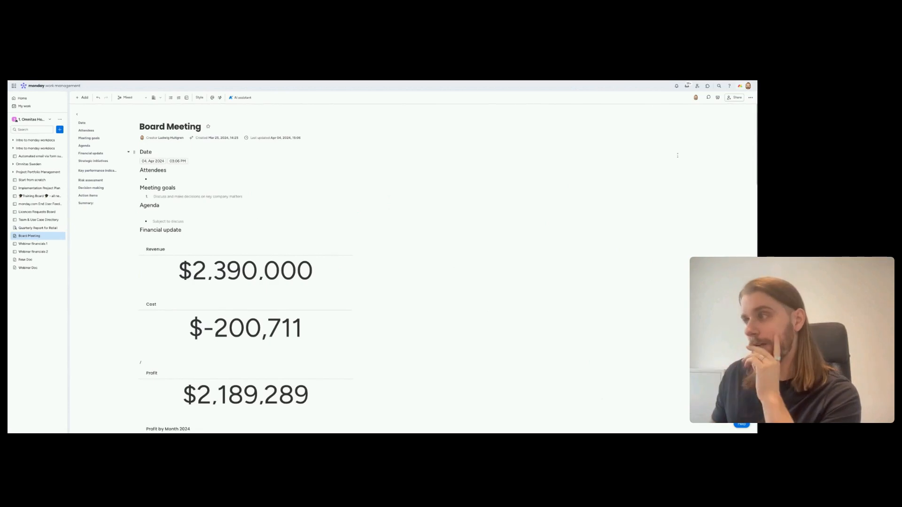
click(727, 99)
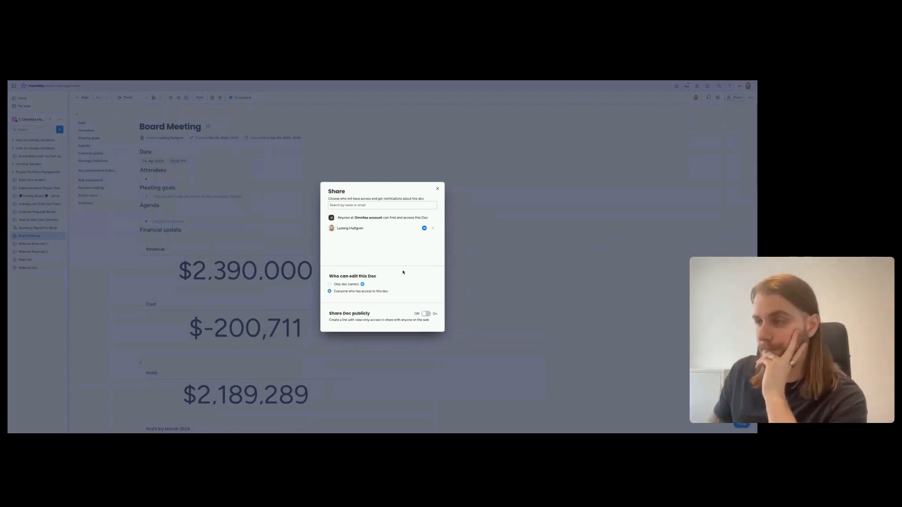
click(438, 189)
click(61, 235)
mouse_move(89, 271)
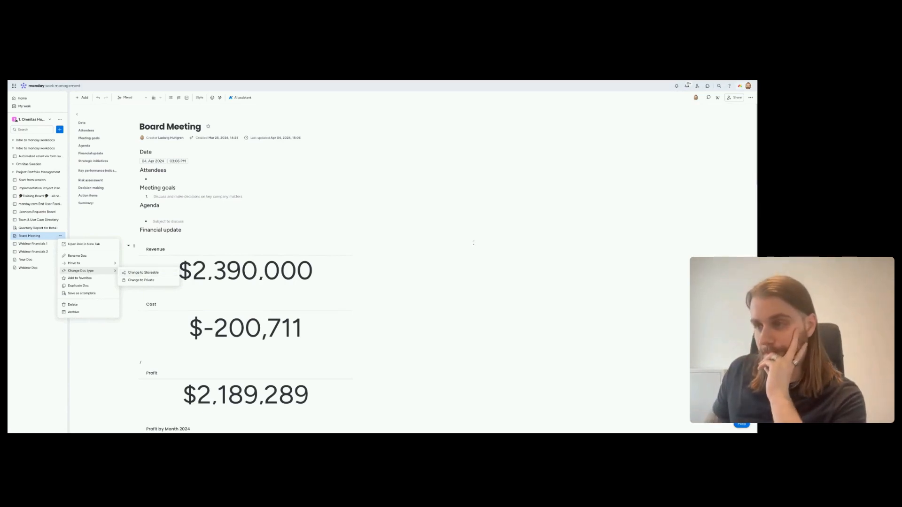
click(497, 249)
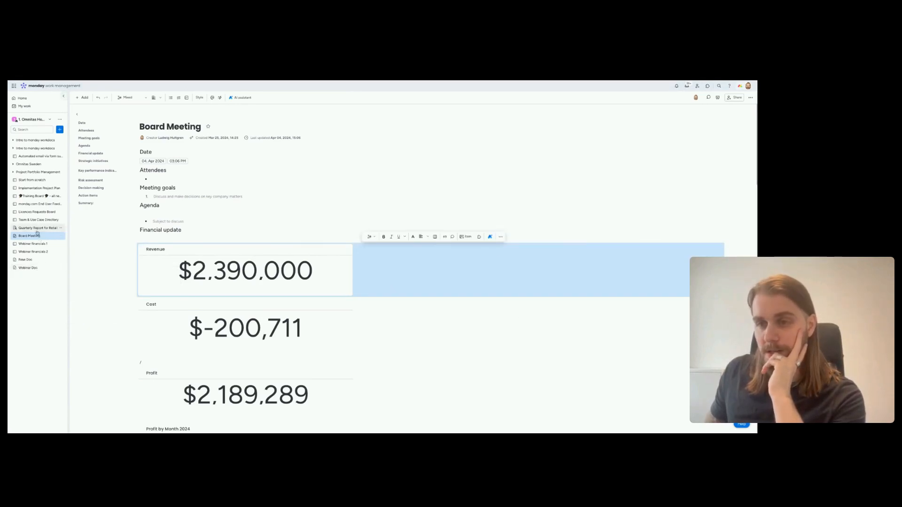
Save the Webinar Doc as a standard template and move it directly above Board Meeting in the workspace list.
click(36, 268)
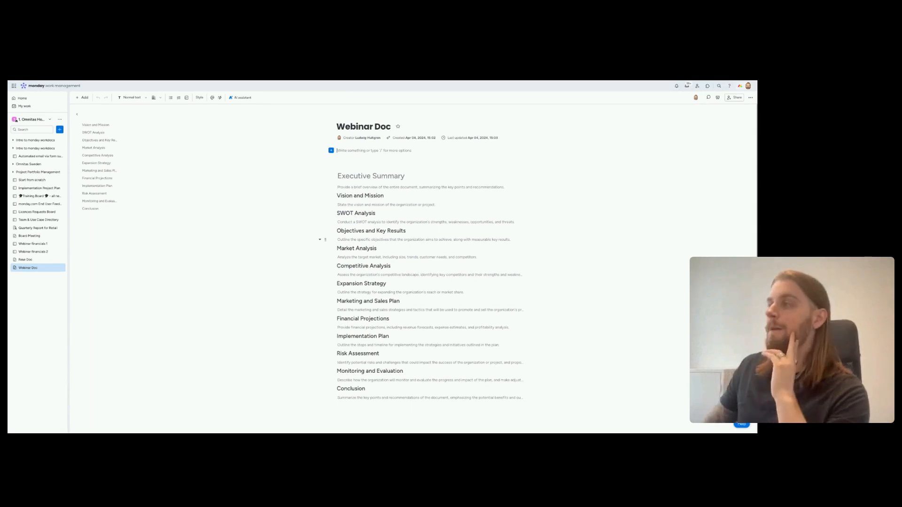
click(751, 98)
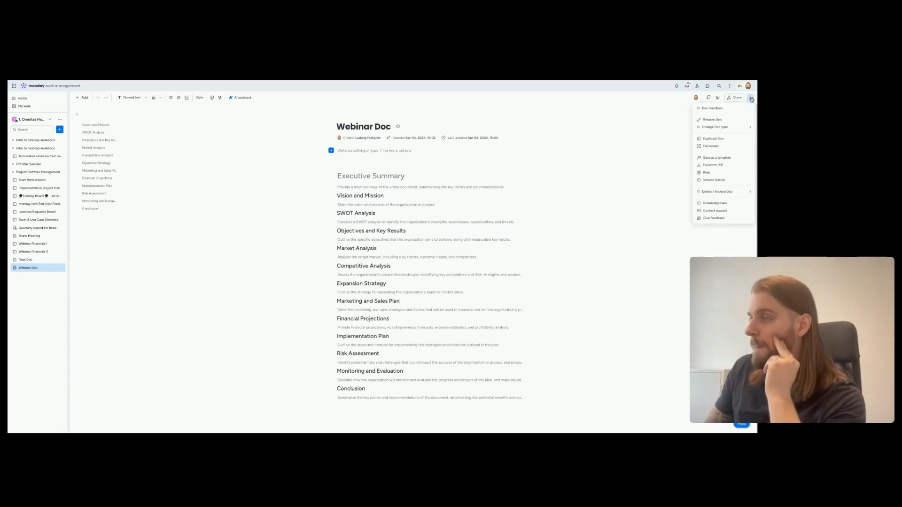
click(706, 159)
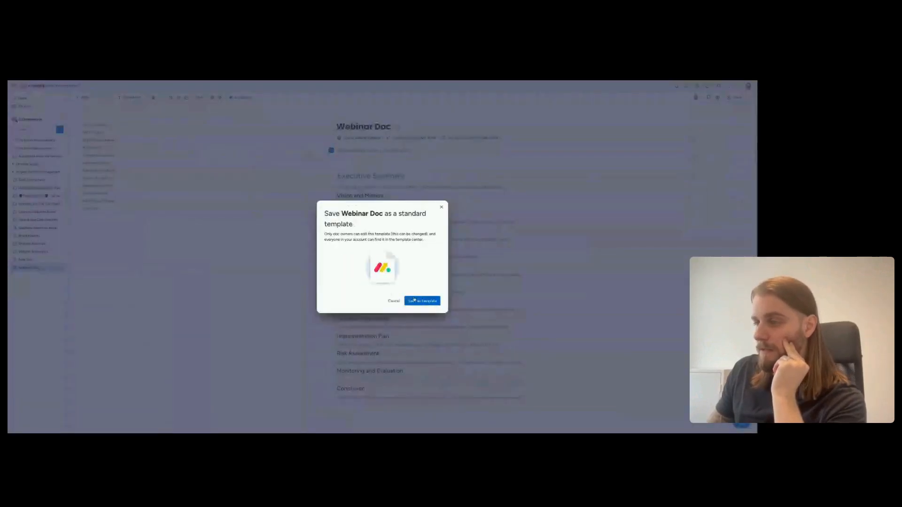
click(423, 301)
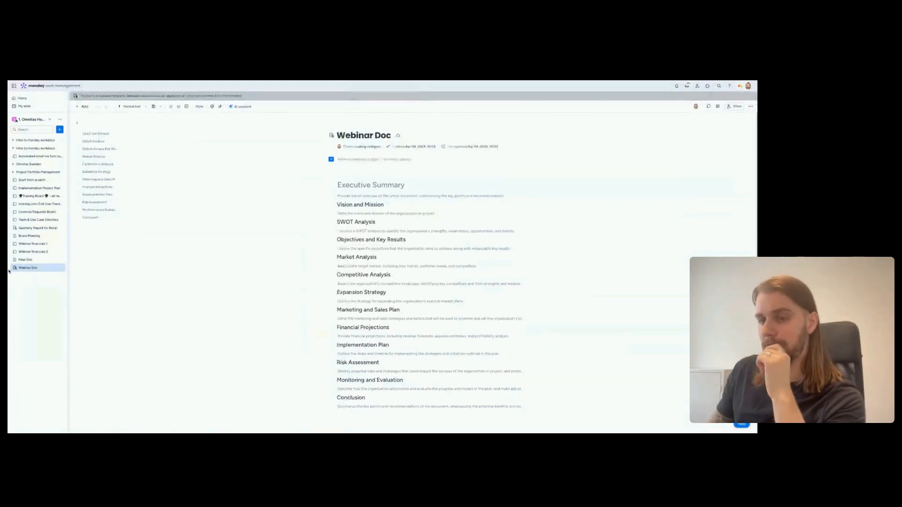
mouse_move(16, 270)
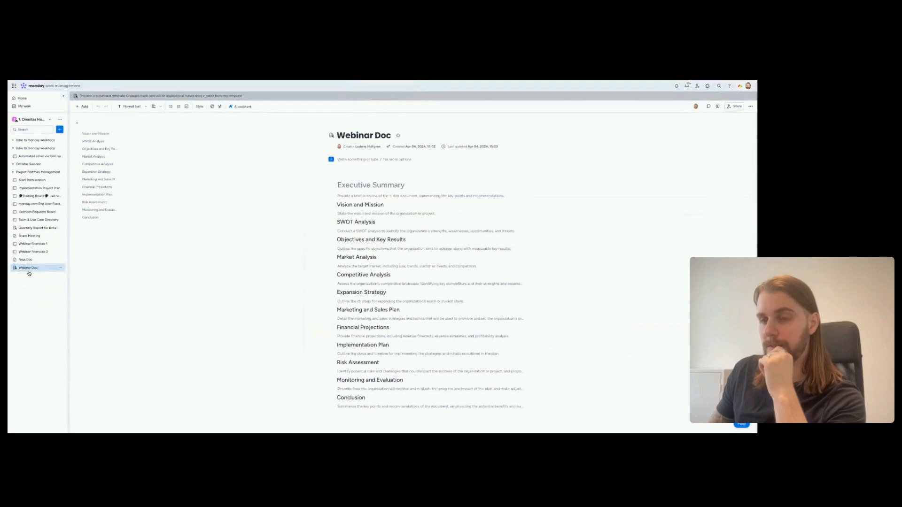
drag(28, 273, 31, 239)
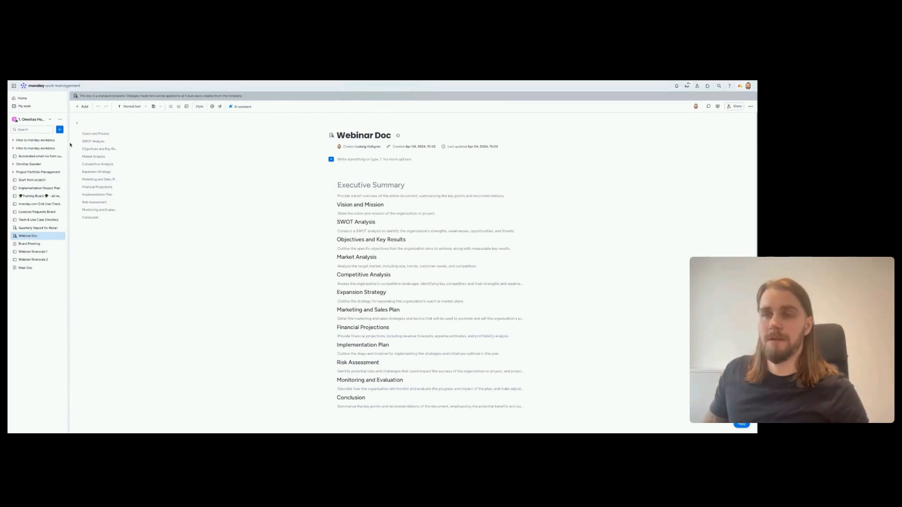
Open the Webinar Doc template from the account's own templates in the Template center.
click(61, 130)
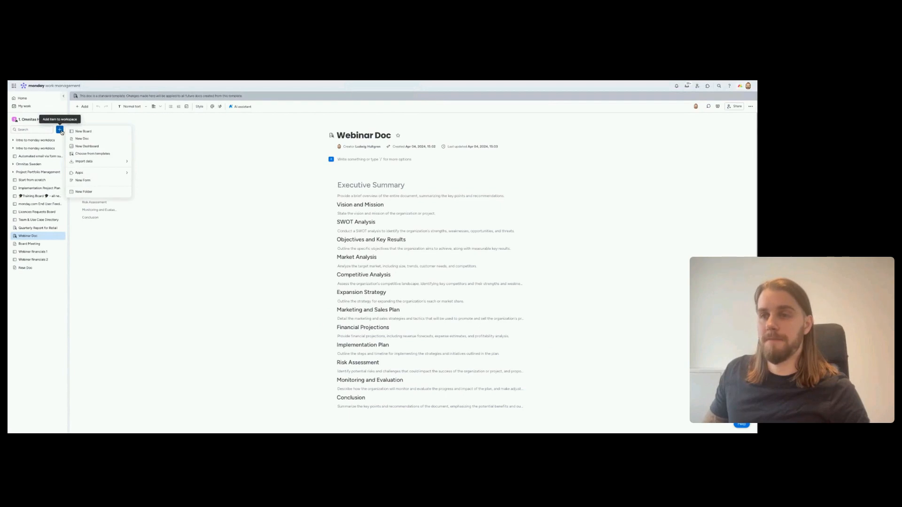
click(95, 154)
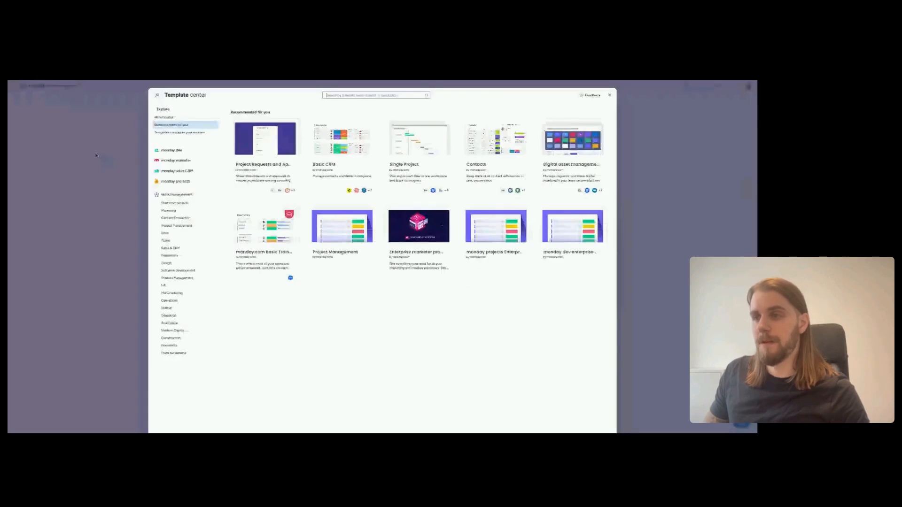
click(184, 133)
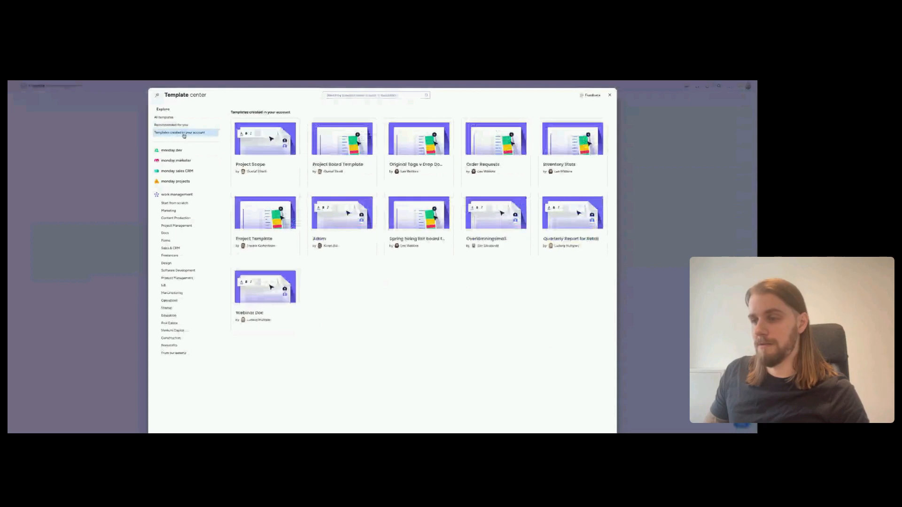
click(263, 317)
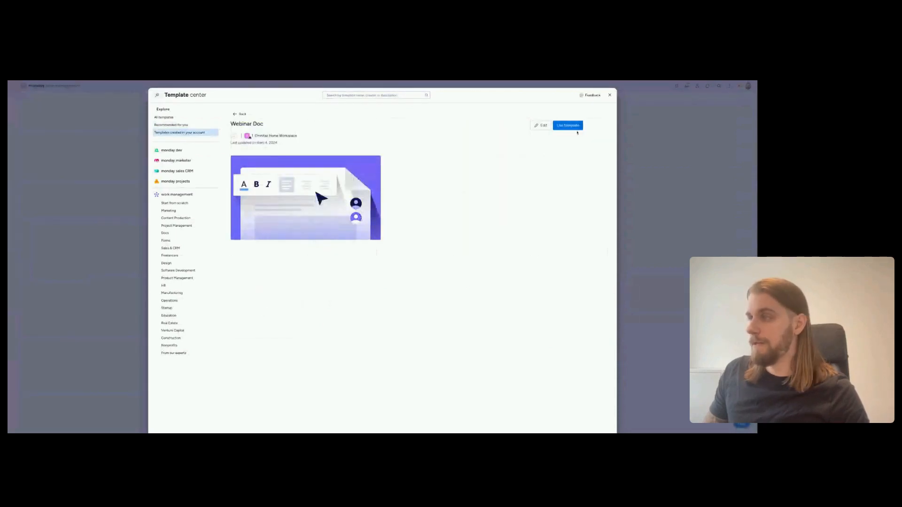
Create a doc from the Webinar Doc template with the name Webinar Doc Q2.
click(568, 125)
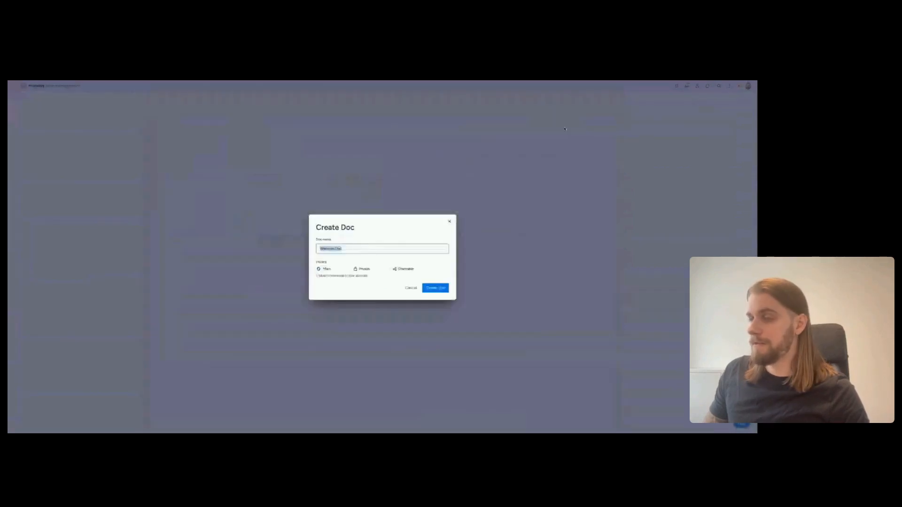
click(384, 250)
text(q2)
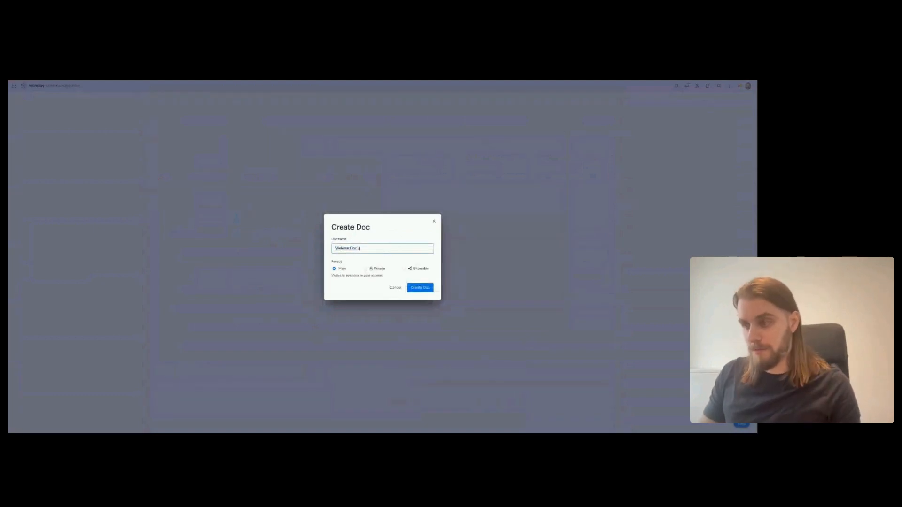
key(BackSpace)
key(BackSpace)
text(Q2)
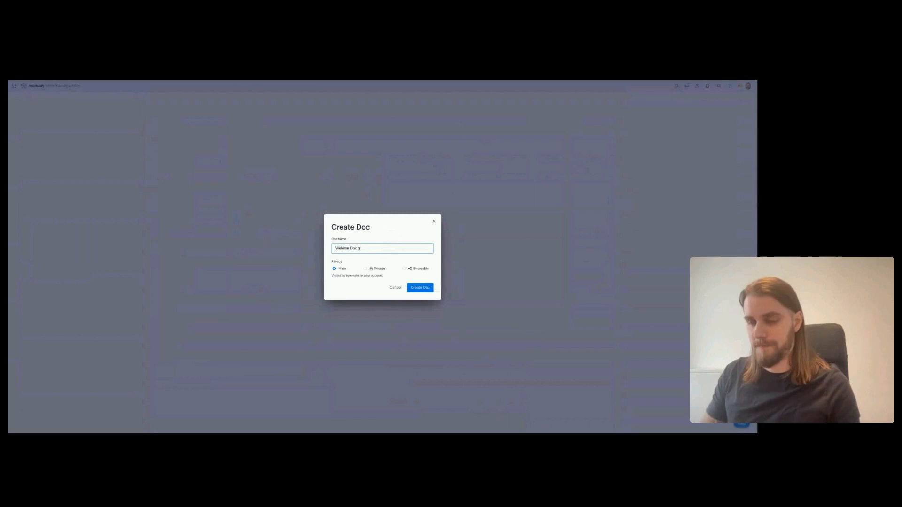
click(421, 287)
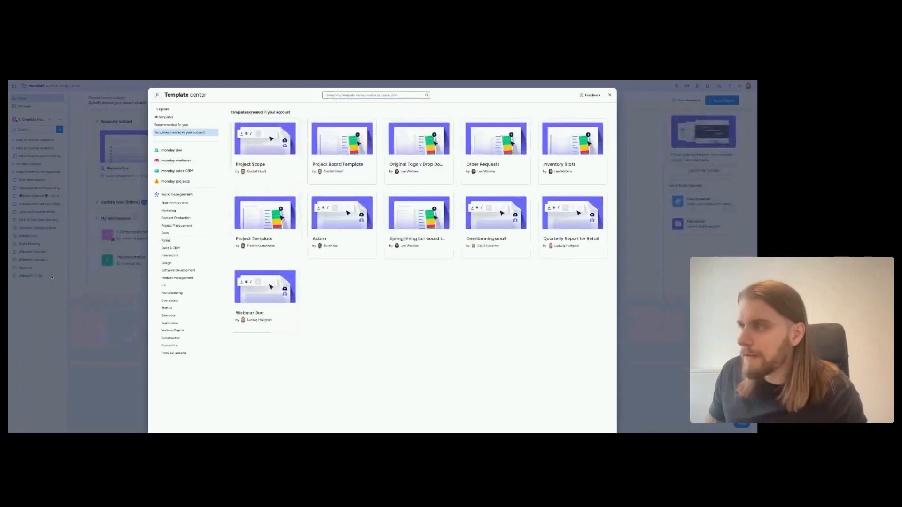
Close the Template center, then open the Webinar Doc Q2 doc and delete it from the workspace.
click(609, 95)
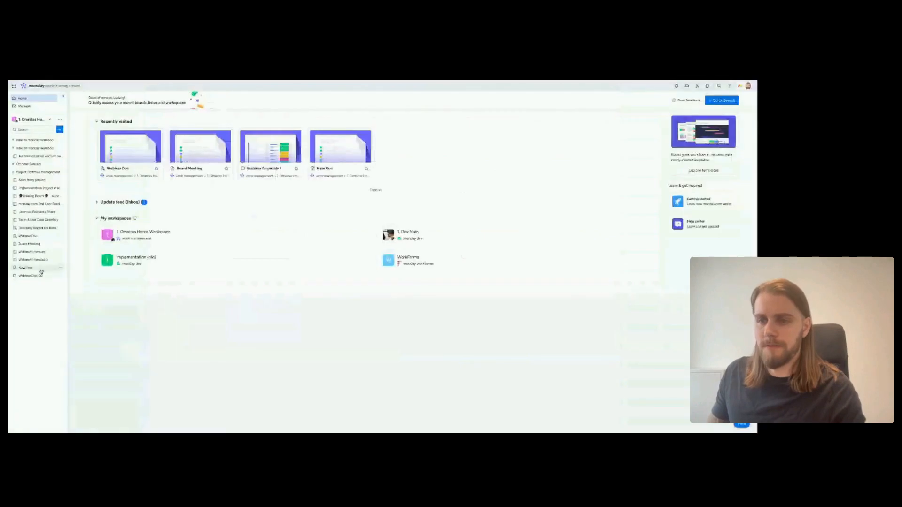
click(36, 278)
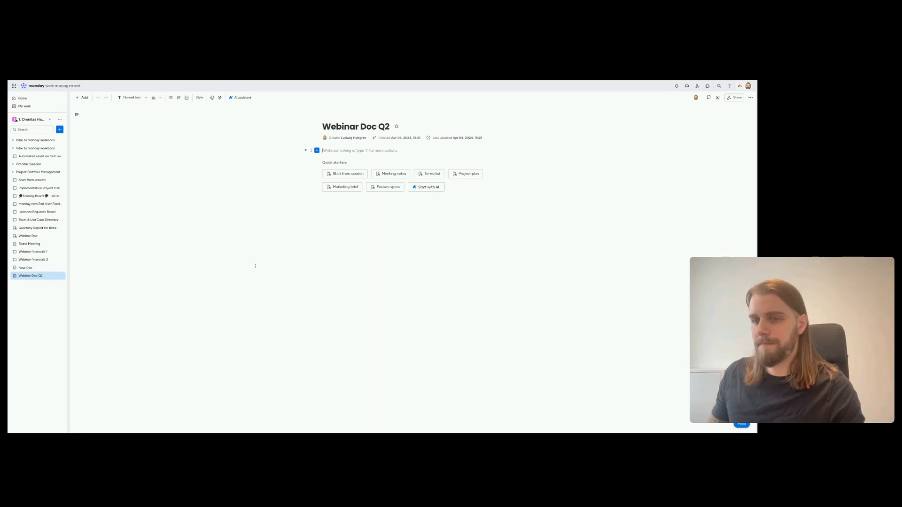
click(61, 276)
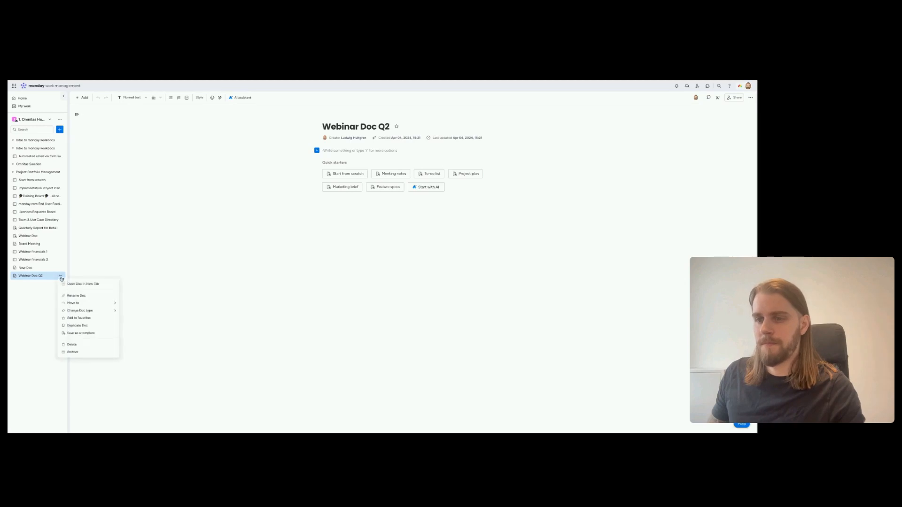
click(72, 344)
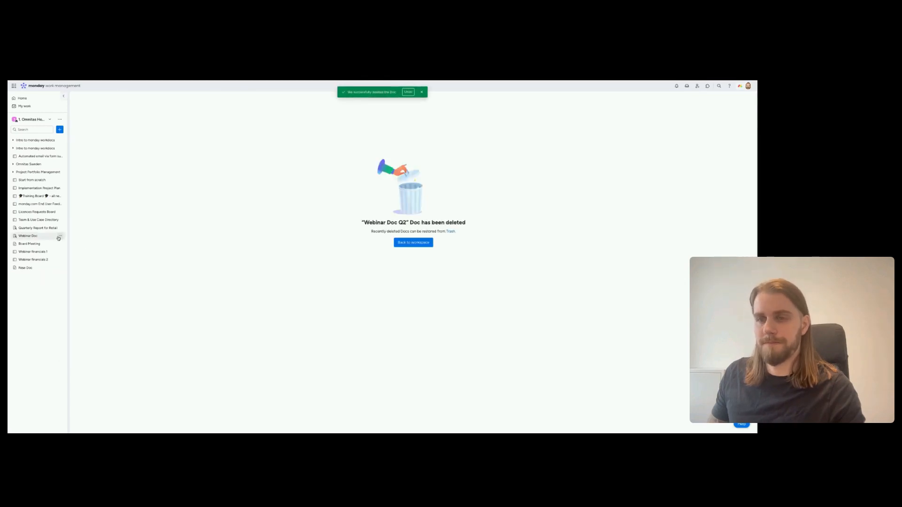
View the Quarterly Report for Retail doc and open its template from the account's own templates in the Template center.
click(35, 229)
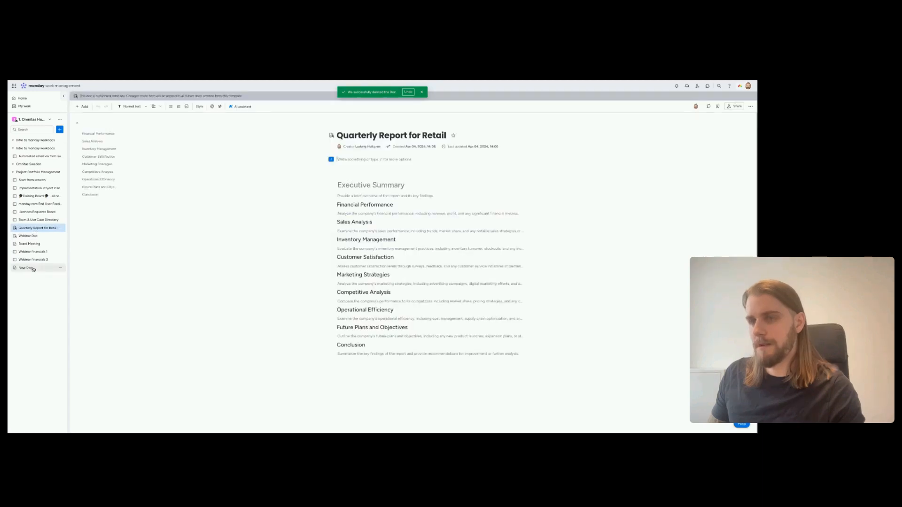
click(60, 131)
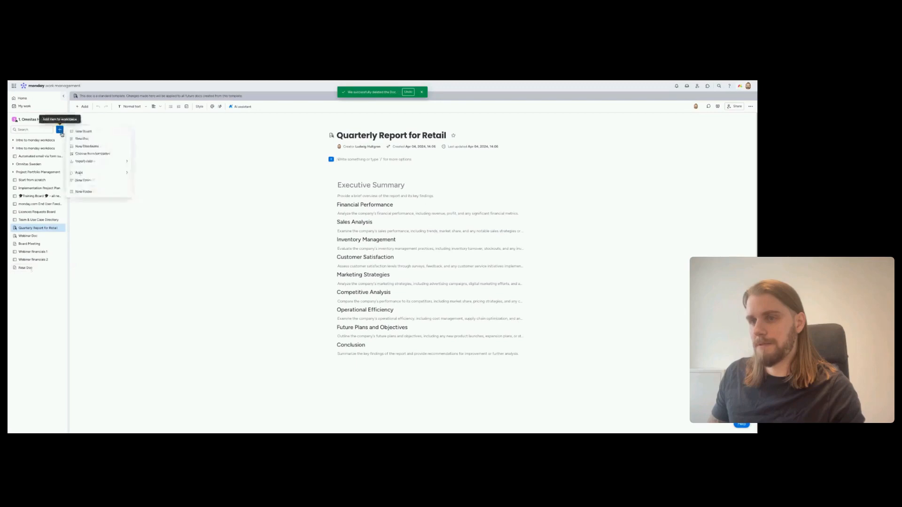
click(93, 153)
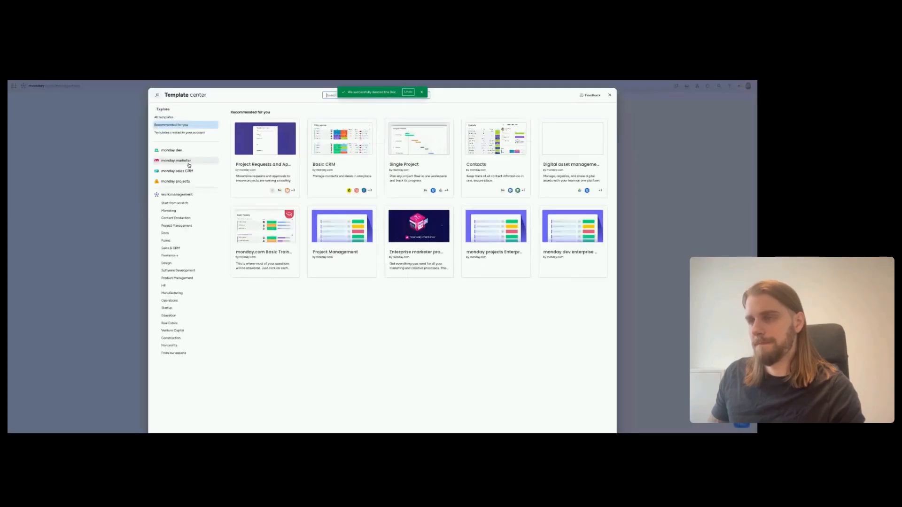
click(180, 132)
click(572, 235)
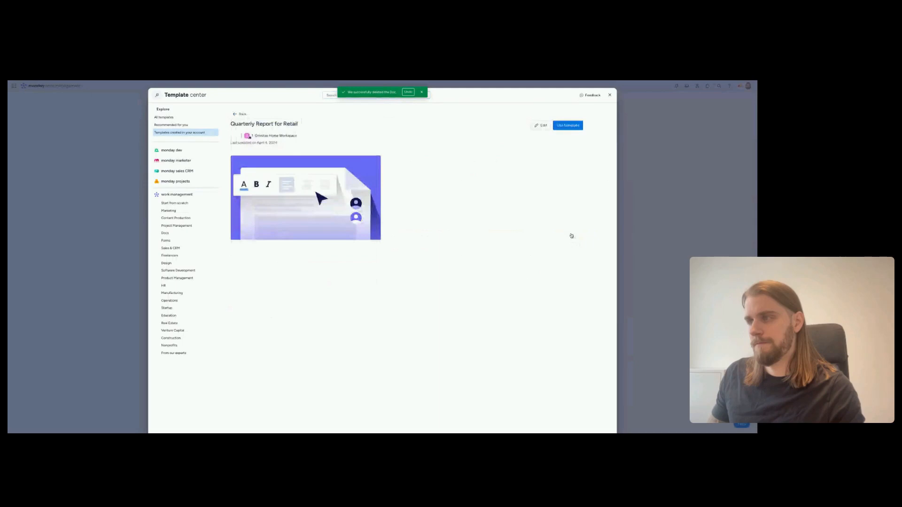
Create a doc from the Quarterly Report for Retail template with the name Quarterly Report for Retail Q2.
click(567, 125)
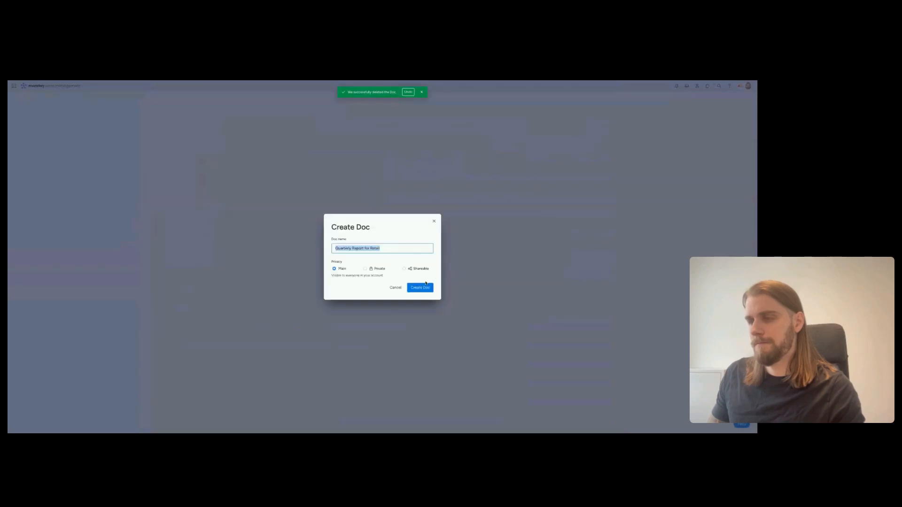
click(394, 249)
text(Q2)
click(426, 290)
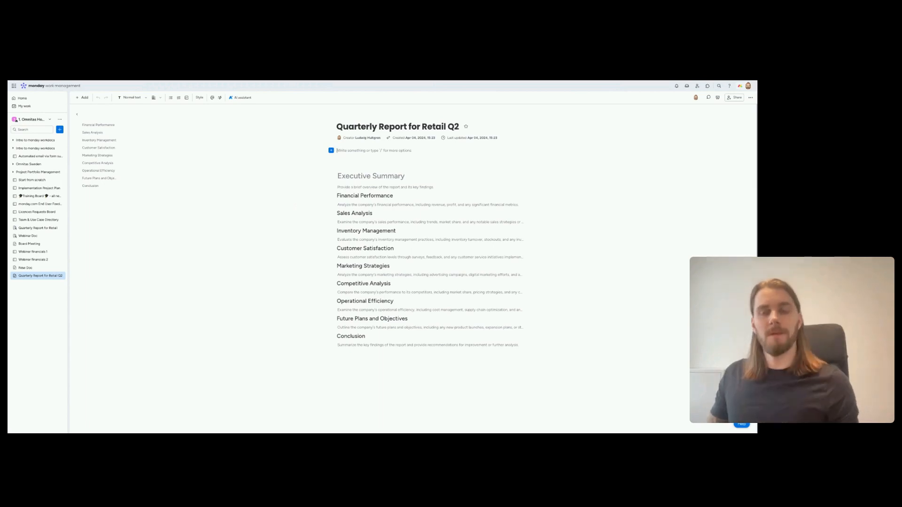
Look over the Quarterly Report for Retail Q2 doc and return to the Board Meeting doc.
scroll(366, 261, down, 1)
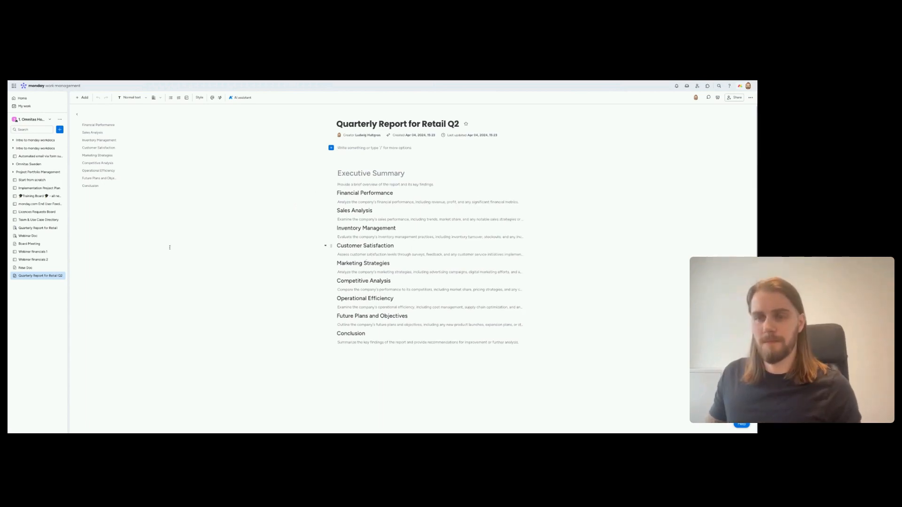
click(25, 246)
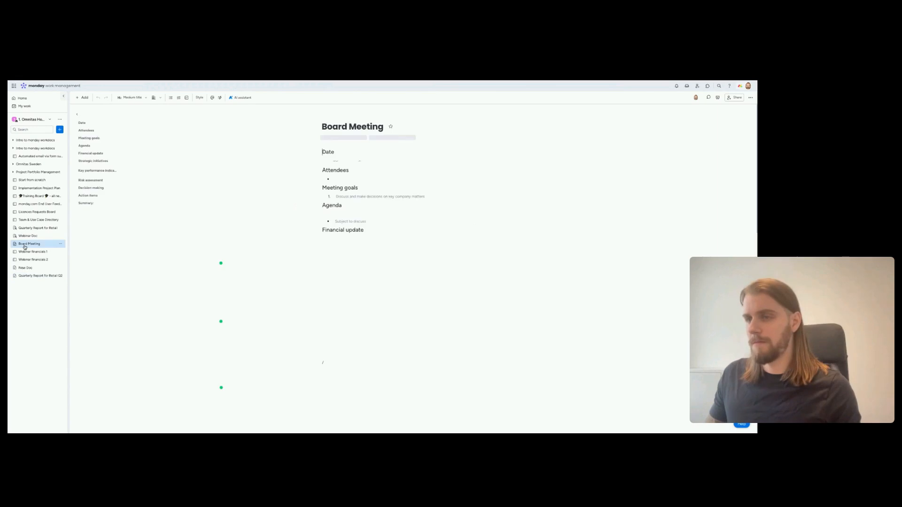